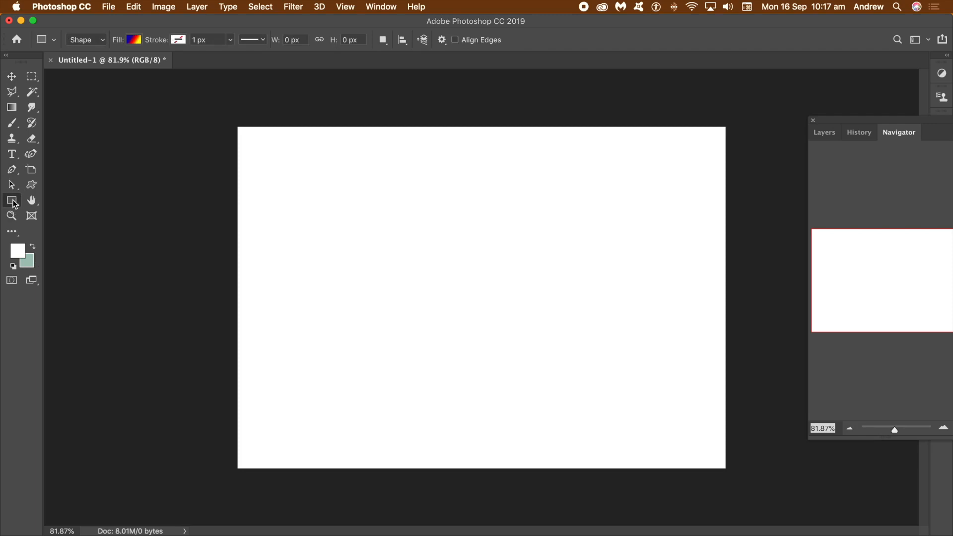
- Draw a rectangle shape with a blue-red-yellow gradient fill, about 2198 × 1516 px, covering the whole canvas
left_click_drag(14, 203, 84, 201)
left_click(95, 44)
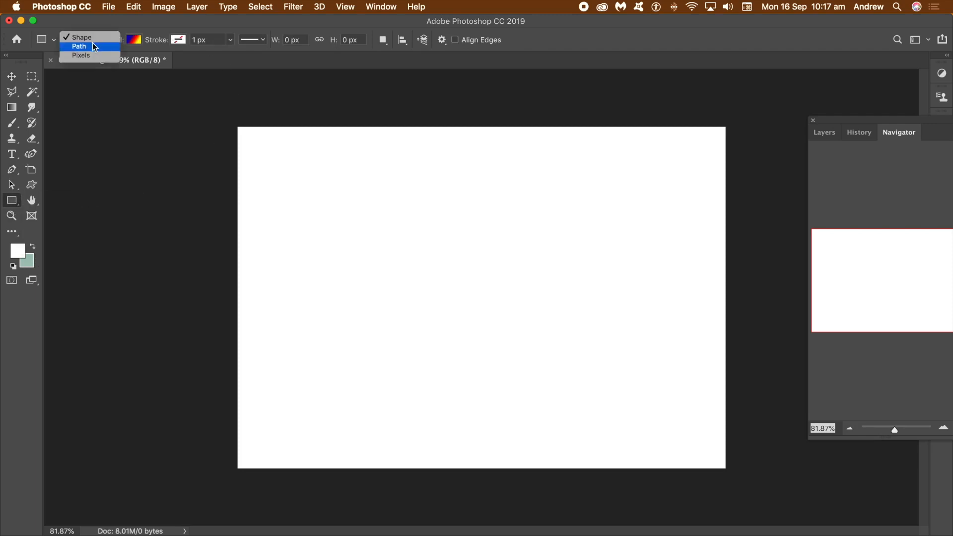
left_click(95, 40)
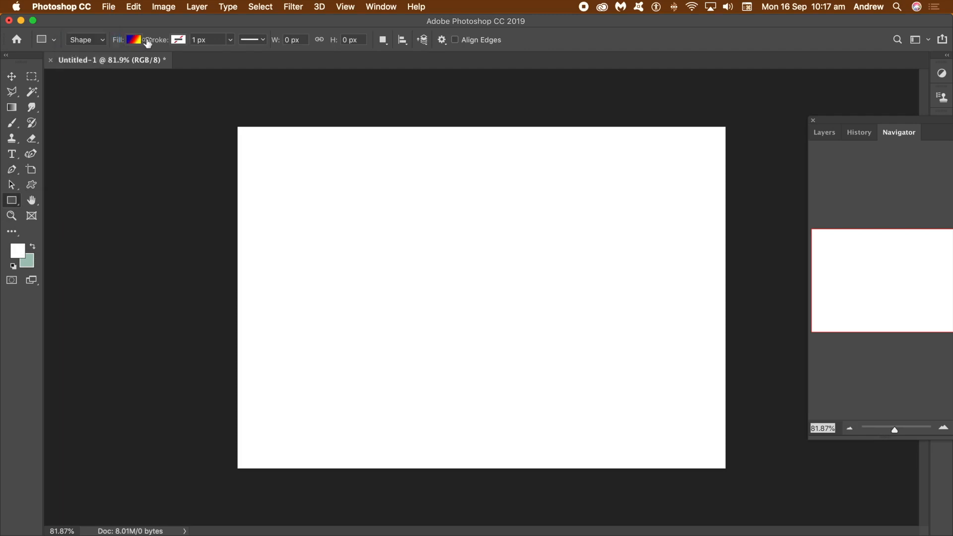
left_click(134, 40)
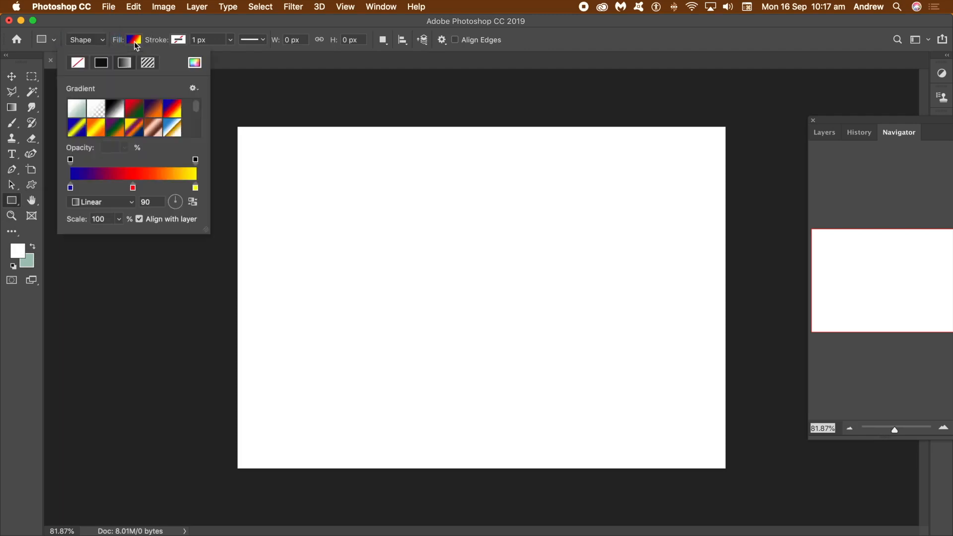
left_click(105, 65)
left_click(123, 68)
left_click(148, 63)
left_click(124, 63)
left_click(289, 22)
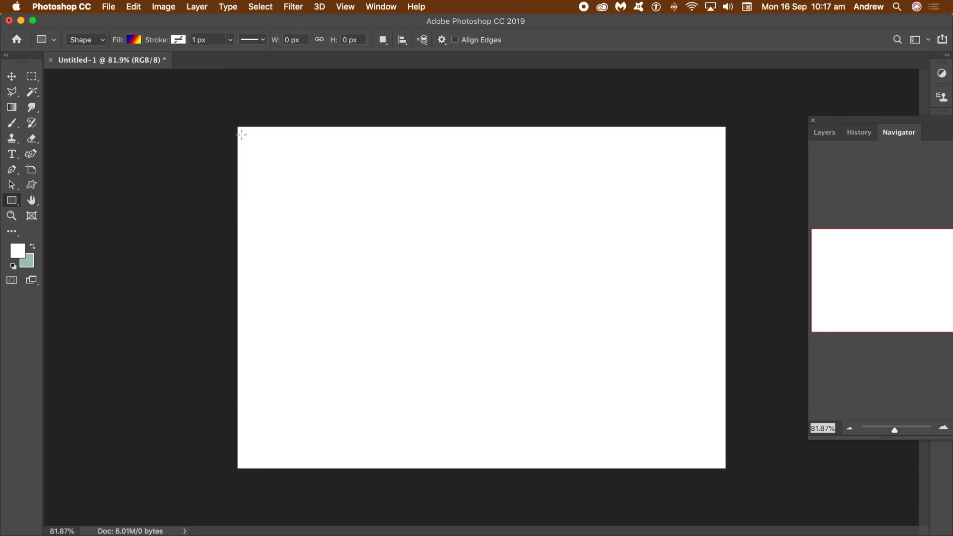
left_click_drag(231, 120, 768, 490)
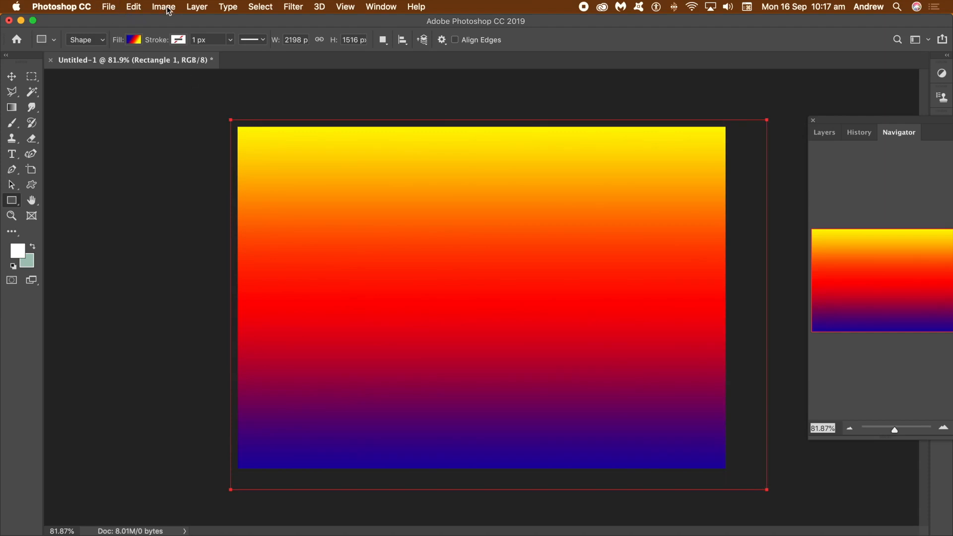
- Convert the gradient rectangle layer into a smart object
left_click(197, 6)
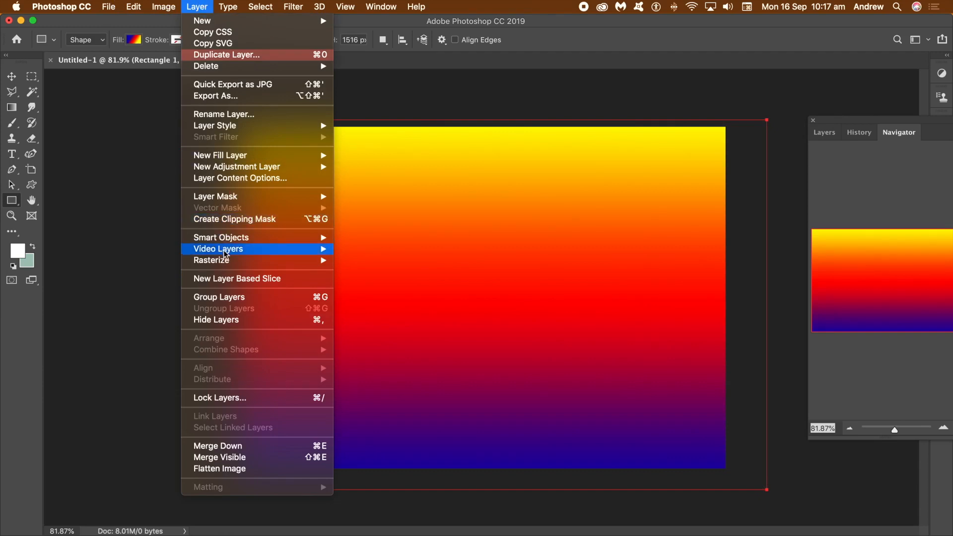
mouse_move(235, 239)
left_click(370, 242)
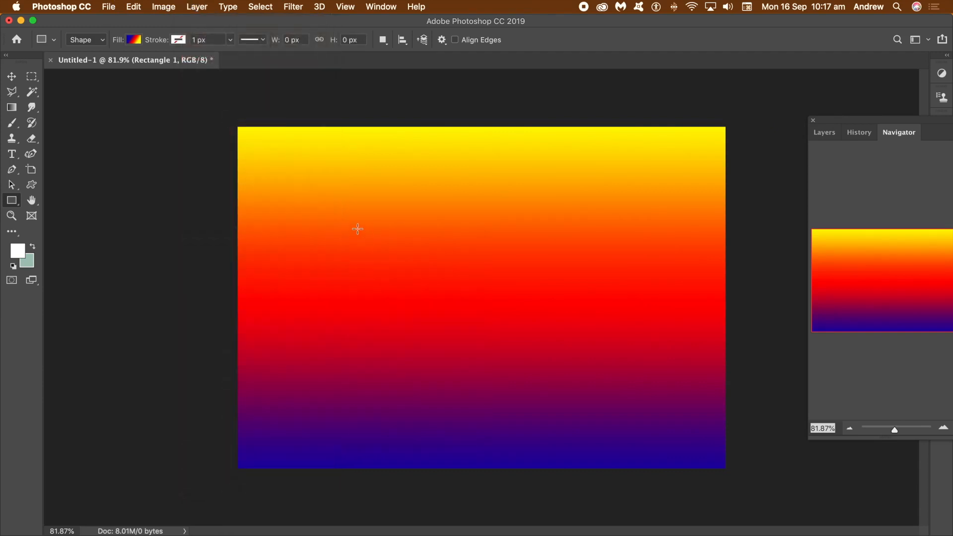
- Scale the gradient rectangle horizontally into a narrow strip about 10.69% wide at the canvas's left edge
left_click(12, 77)
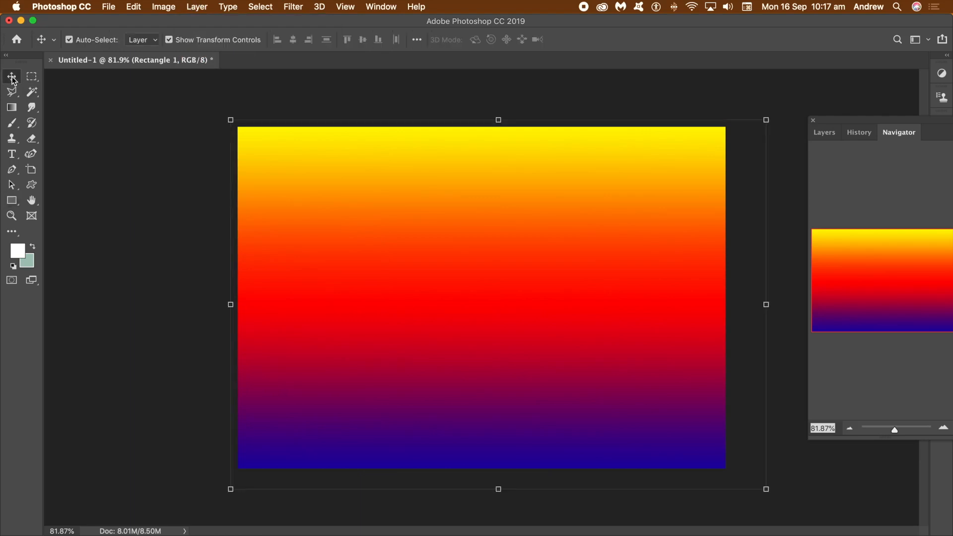
left_click_drag(768, 304, 591, 294)
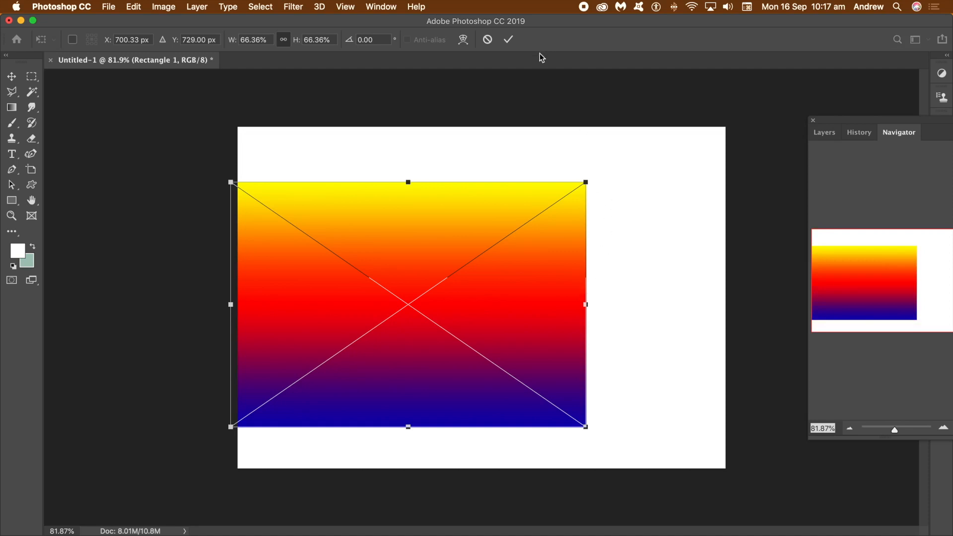
left_click(487, 40)
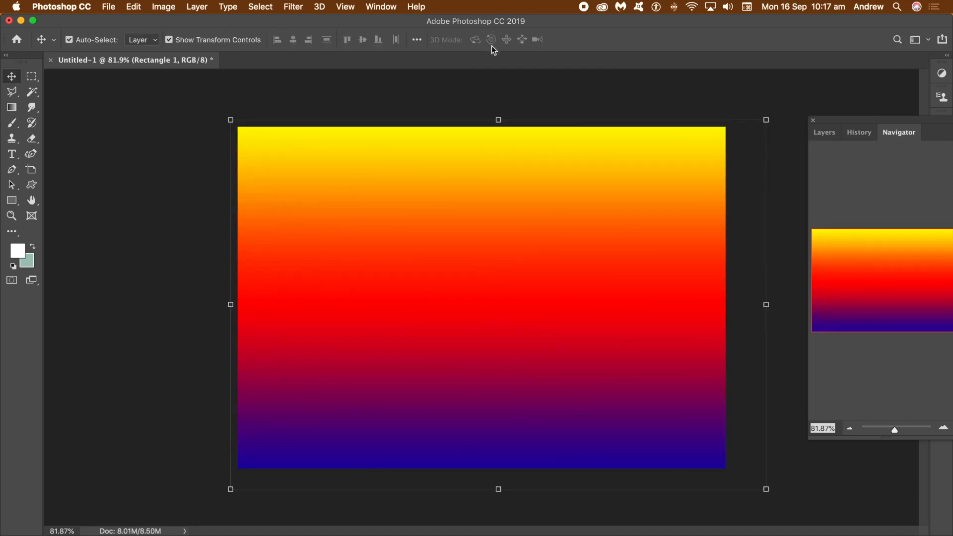
left_click_drag(768, 303, 287, 298)
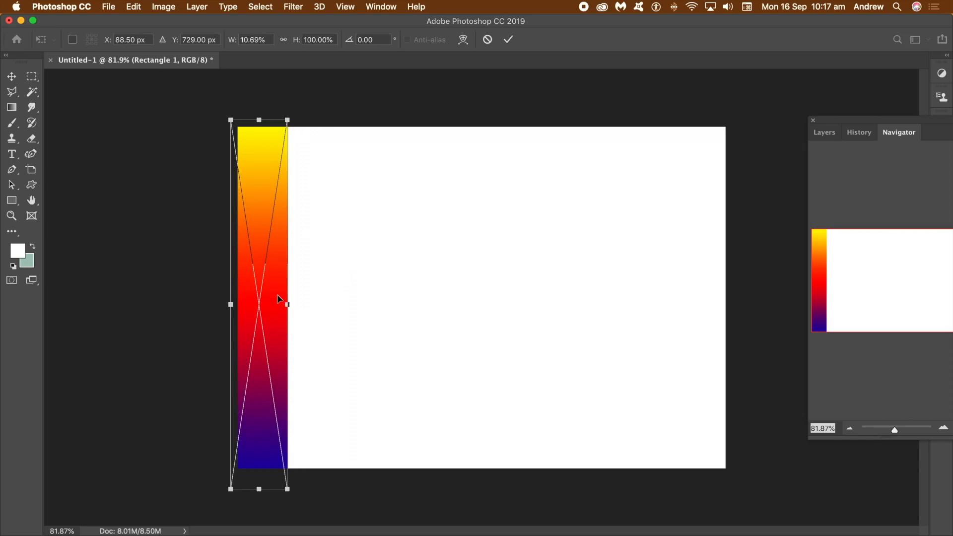
key("Return")
- Place a wider copy of the strip, about 17.93% wide, beside it and flip it vertically
left_click_drag(271, 282, 361, 298)
key("Return")
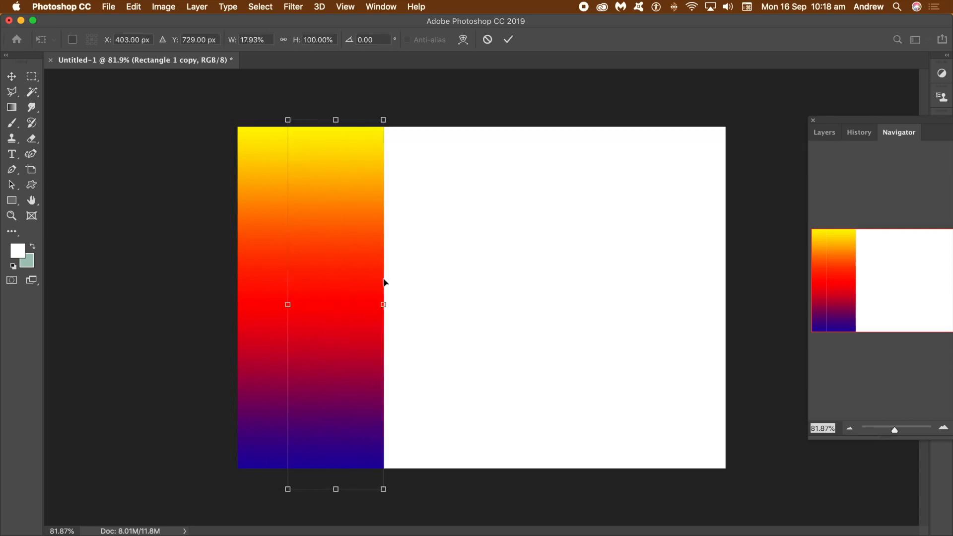
left_click_drag(391, 114, 296, 432)
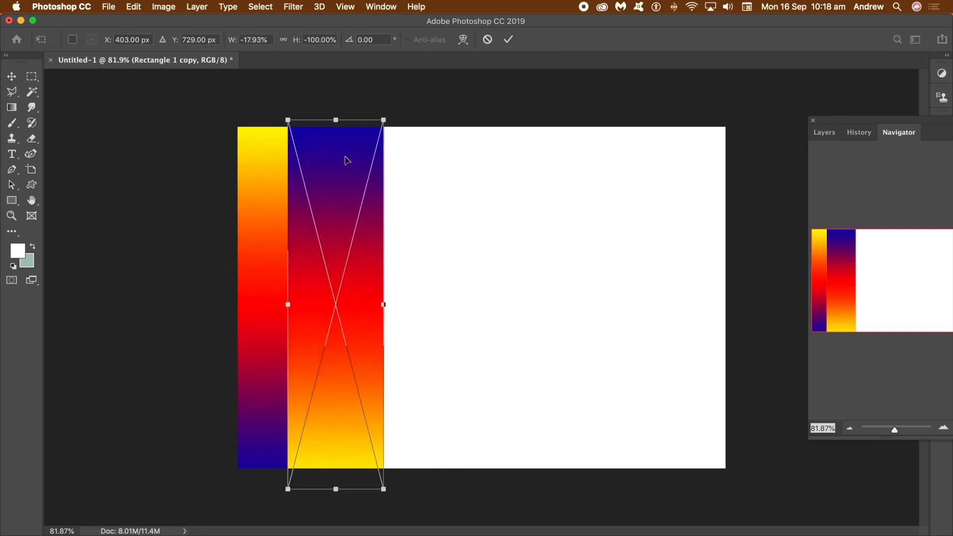
key("Return")
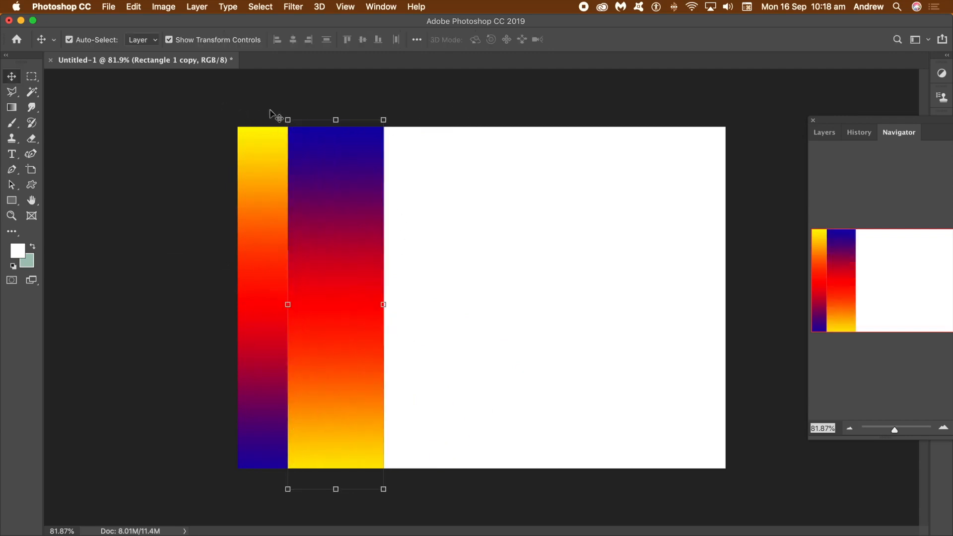
- Scale both strips to about 49.44% width and duplicate the pair to their right
left_click_drag(213, 113, 444, 519)
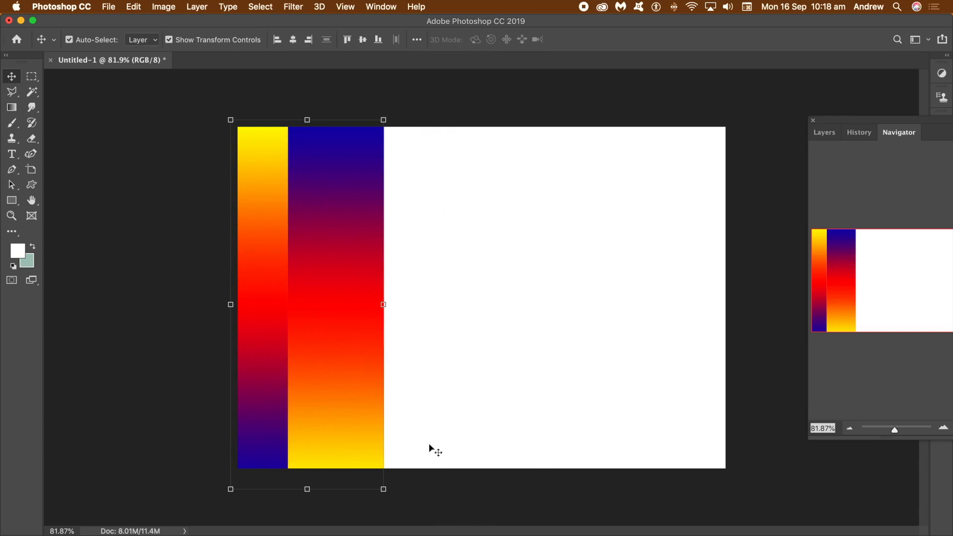
left_click_drag(382, 304, 308, 294)
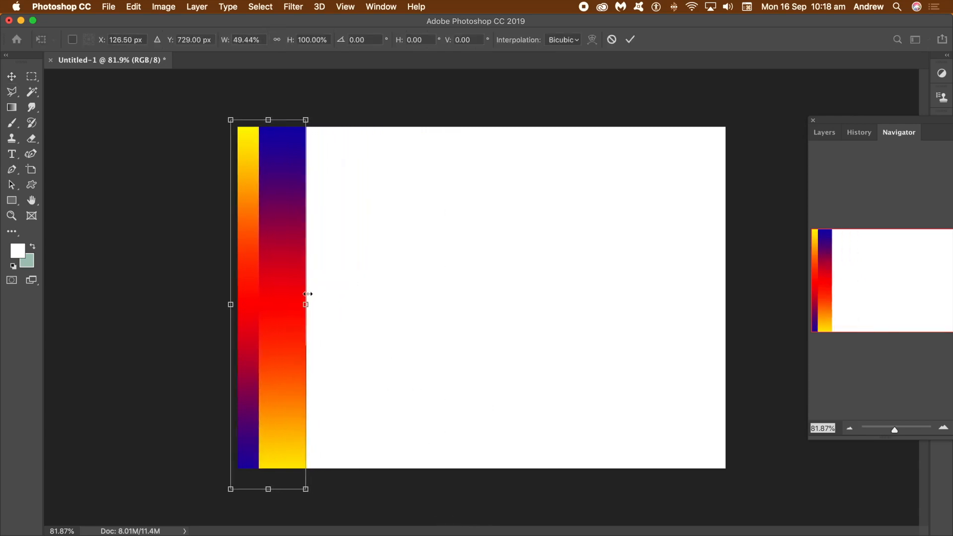
left_click_drag(285, 274, 348, 276)
left_click(630, 39)
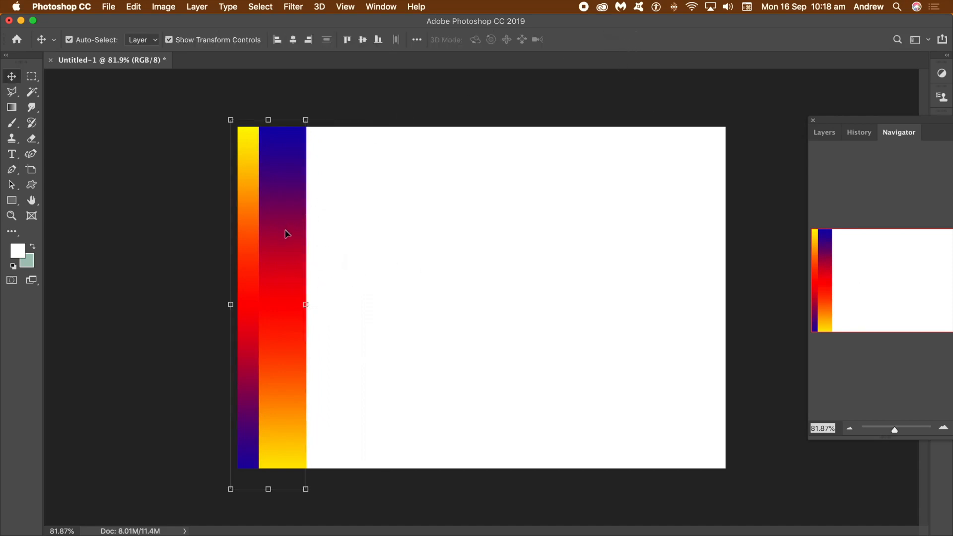
left_click_drag(292, 239, 362, 235)
left_click(298, 99)
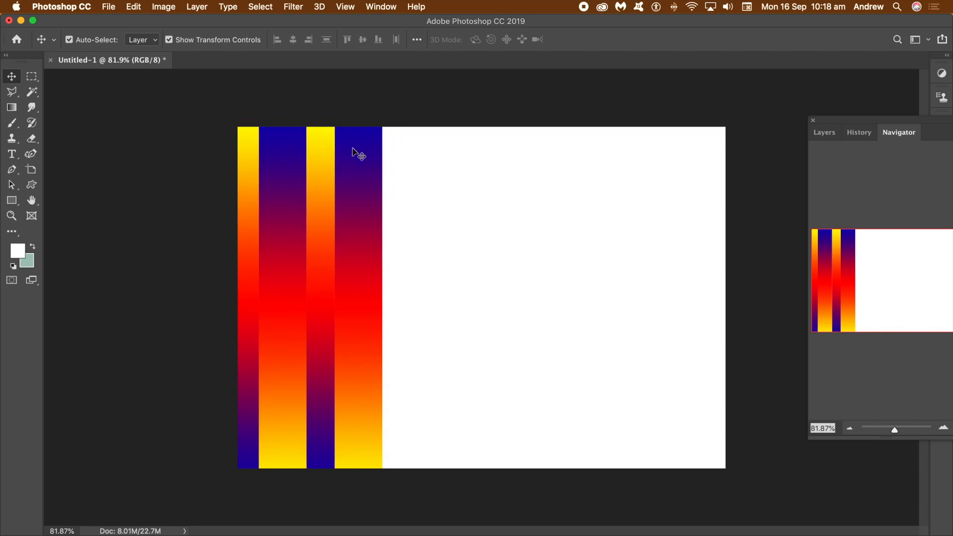
- Narrow the rightmost duplicated strip to a thin sliver about 3.73% wide
left_click(353, 183)
left_click_drag(380, 305, 356, 314)
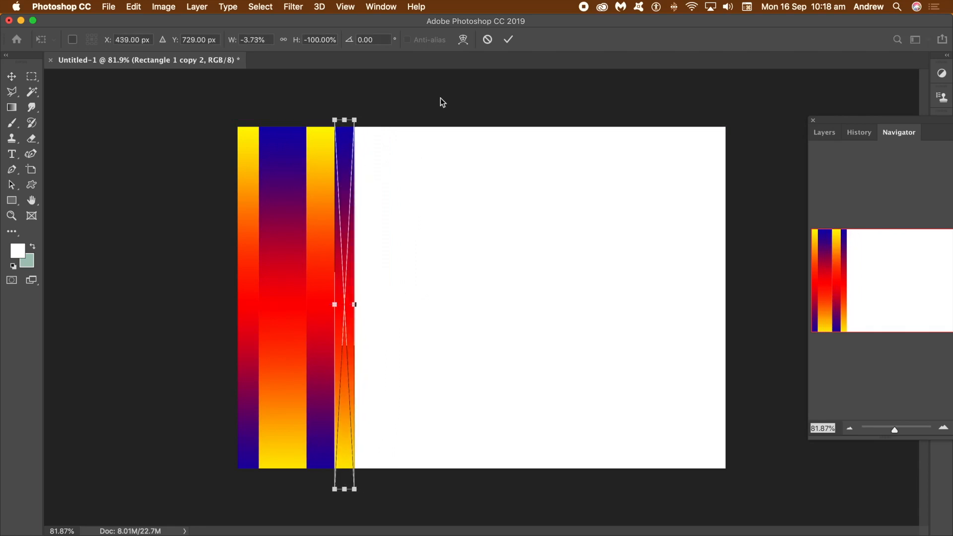
left_click(509, 39)
left_click(412, 99)
- Select all the strips and duplicate them repeatedly until the stripes fill the canvas width
left_click_drag(192, 100, 414, 506)
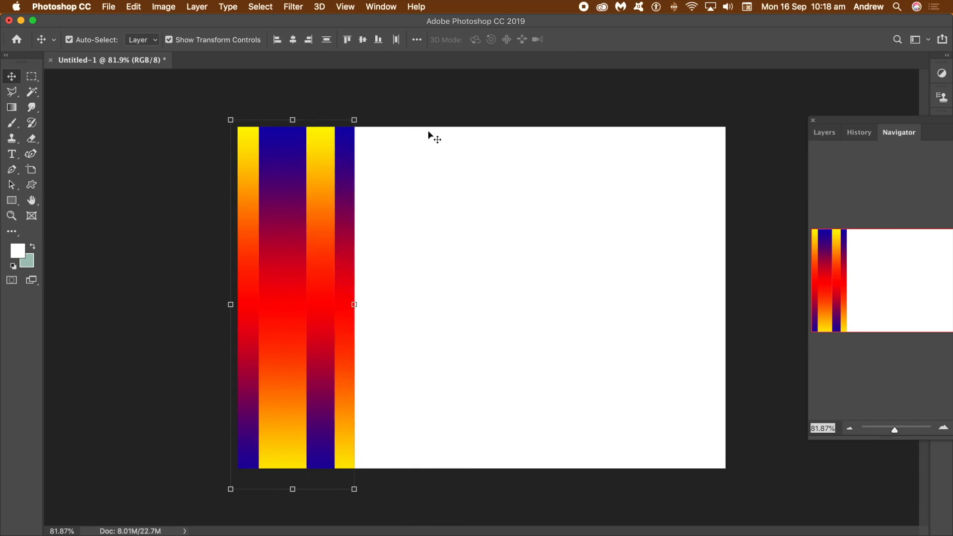
left_click(193, 7)
mouse_move(254, 238)
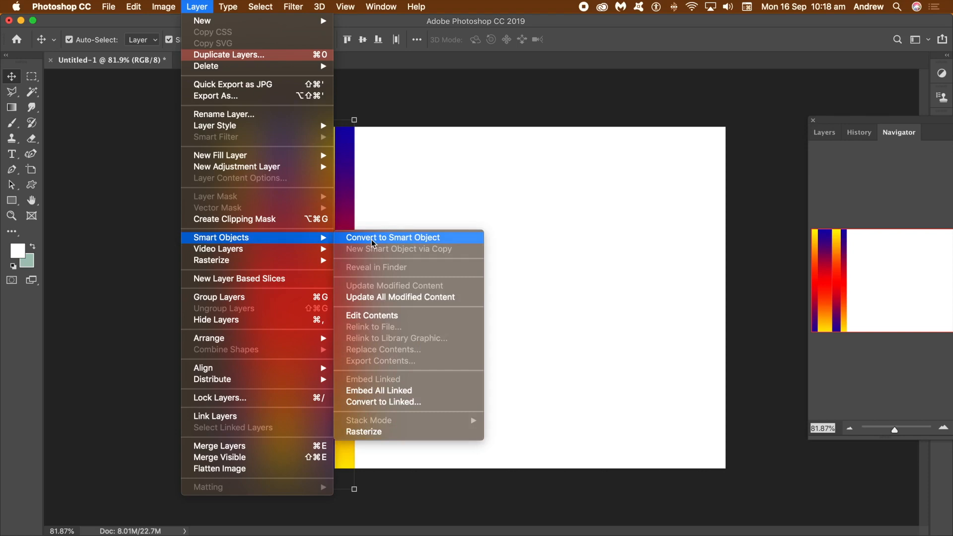
left_click(586, 47)
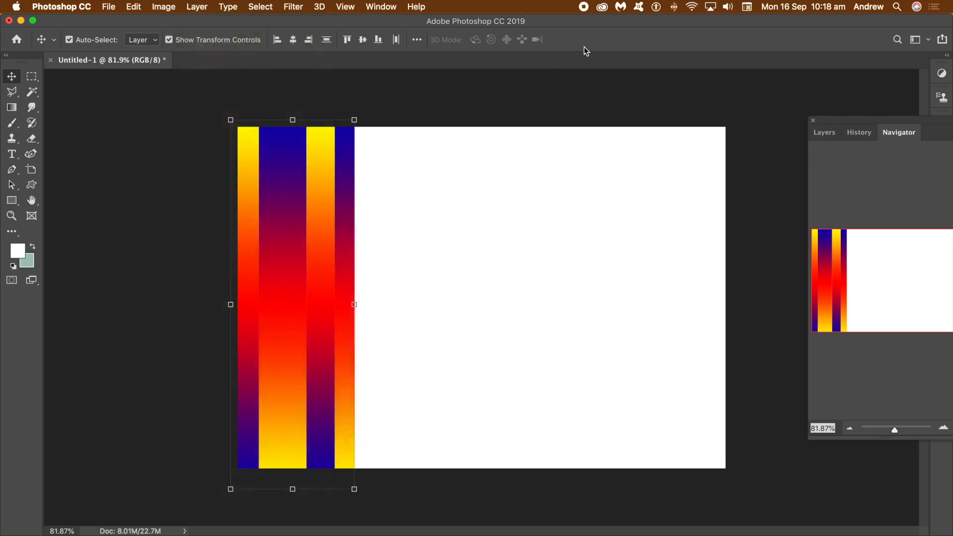
left_click_drag(347, 228, 720, 285)
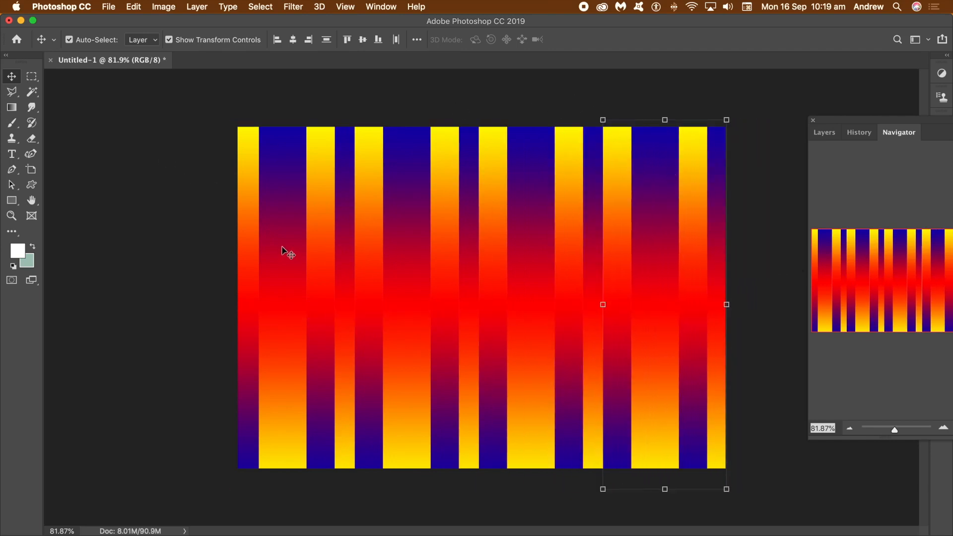
- Select all the strip layers and convert them into a single smart object
left_click(180, 113)
left_click_drag(179, 113, 780, 516)
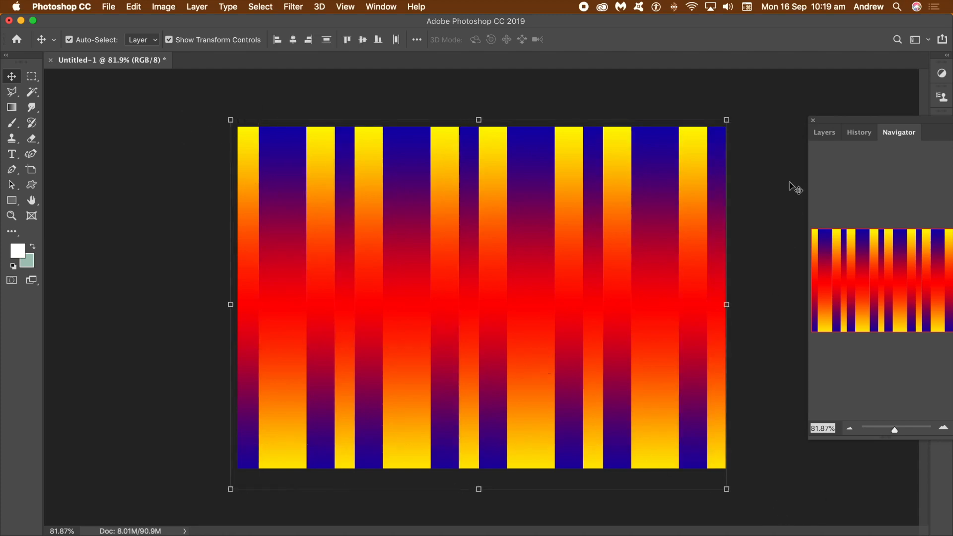
left_click(826, 134)
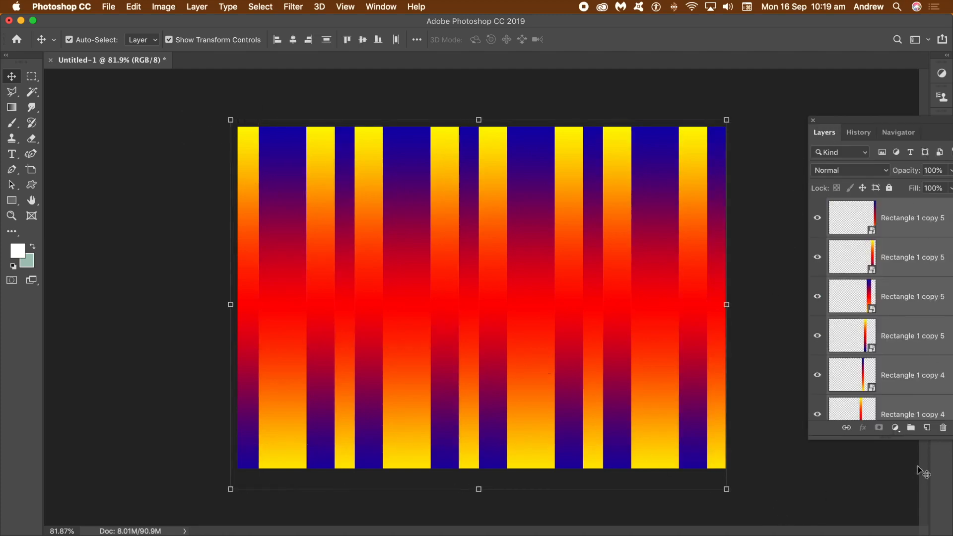
left_click(204, 7)
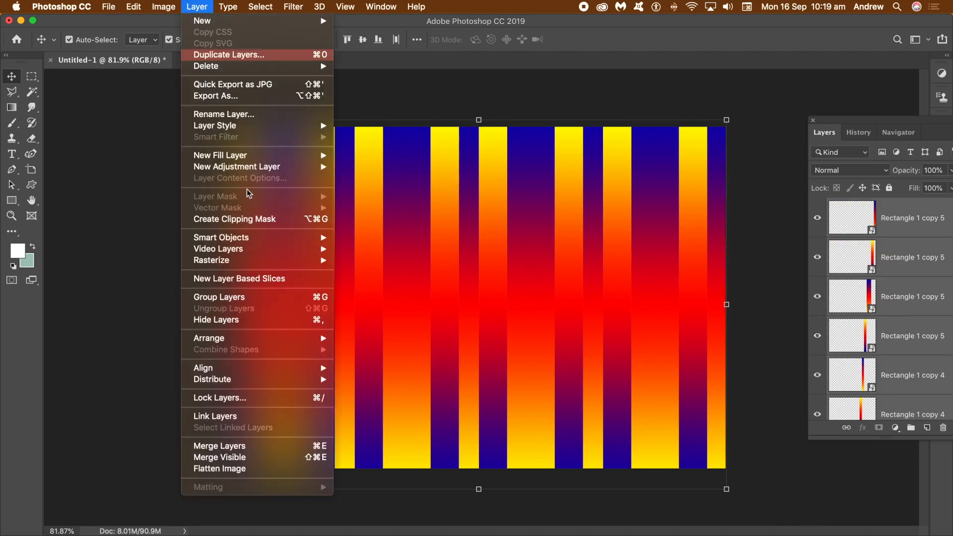
left_click(402, 239)
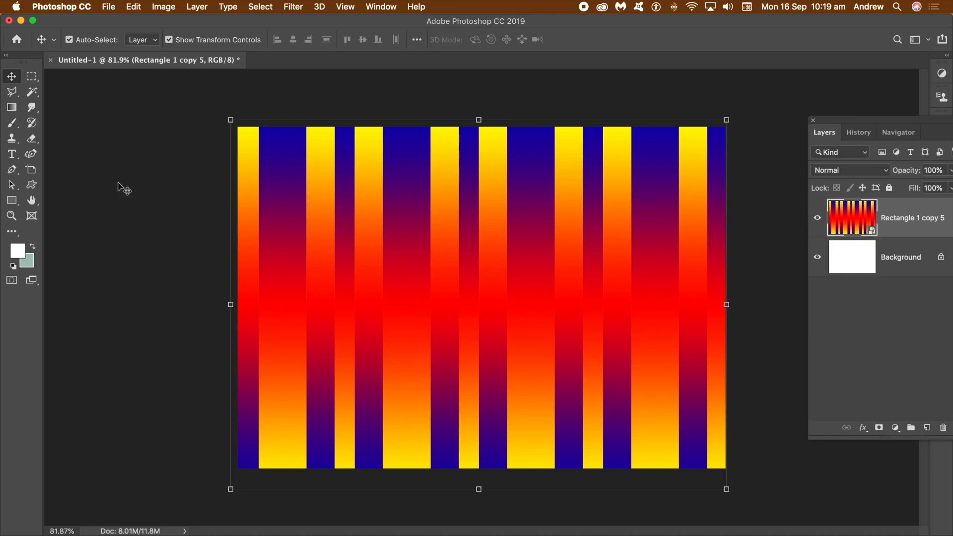
- Open the Wave distort filter on the striped smart object
left_click_drag(871, 121, 830, 117)
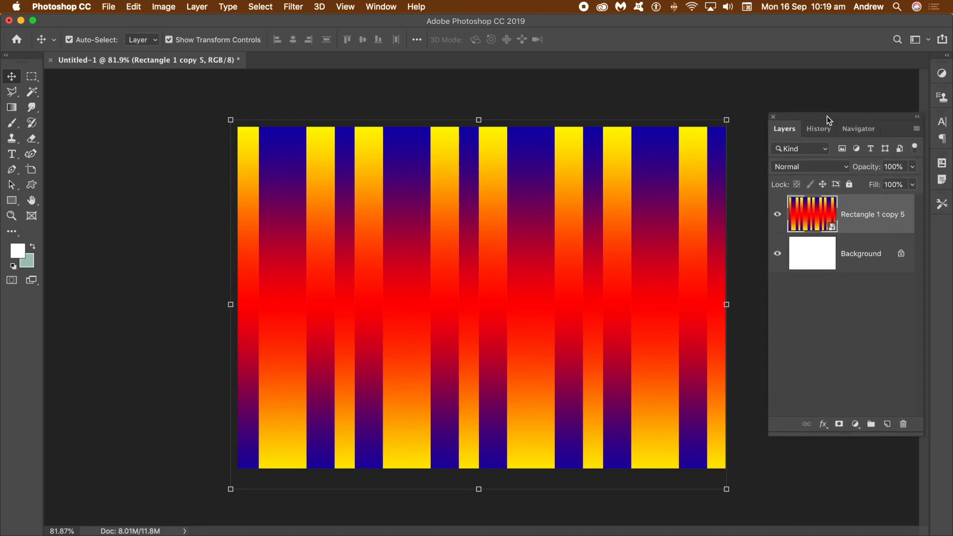
left_click(294, 7)
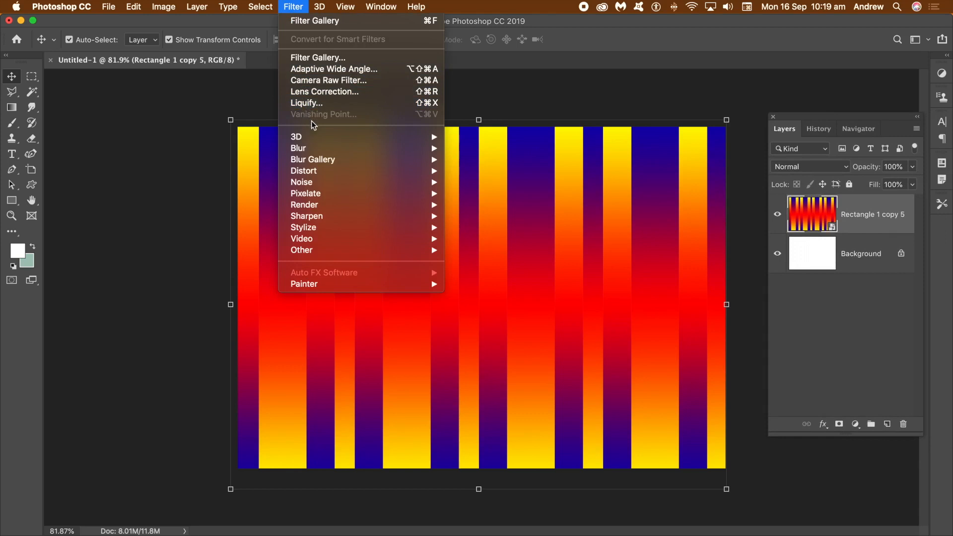
mouse_move(323, 172)
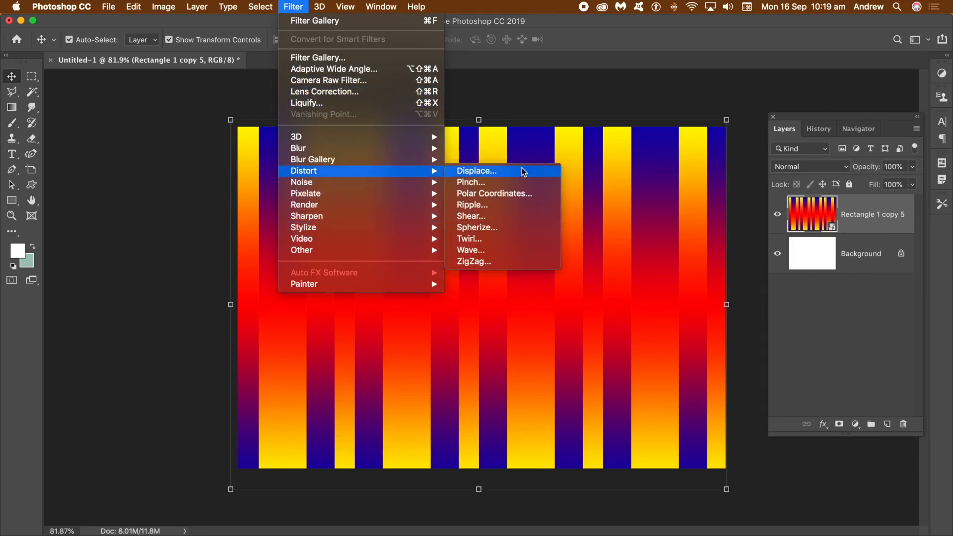
left_click(481, 250)
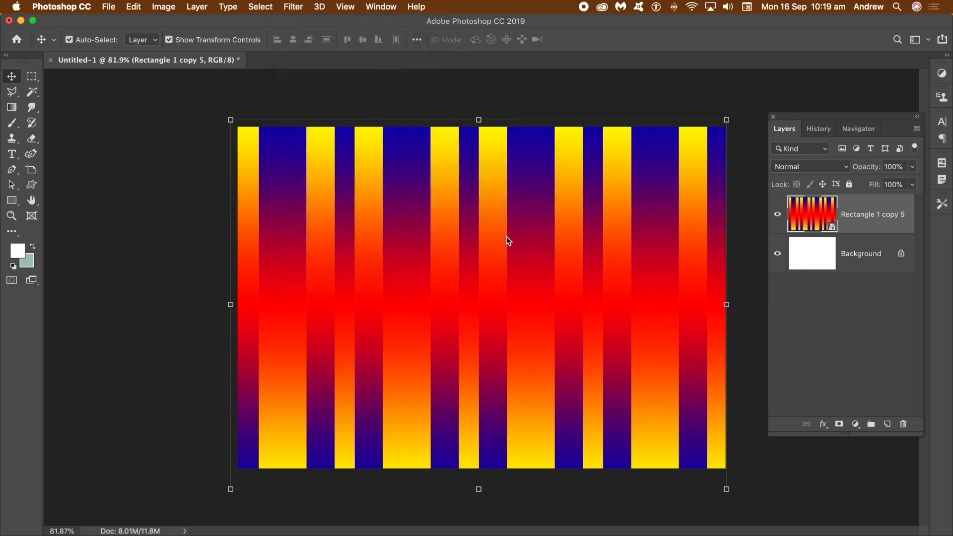
left_click_drag(775, 208, 586, 153)
- Set the Wave filter to 86 generators, wavelength 967–984 and amplitude 39–44 with Sine type
left_click_drag(453, 177, 454, 176)
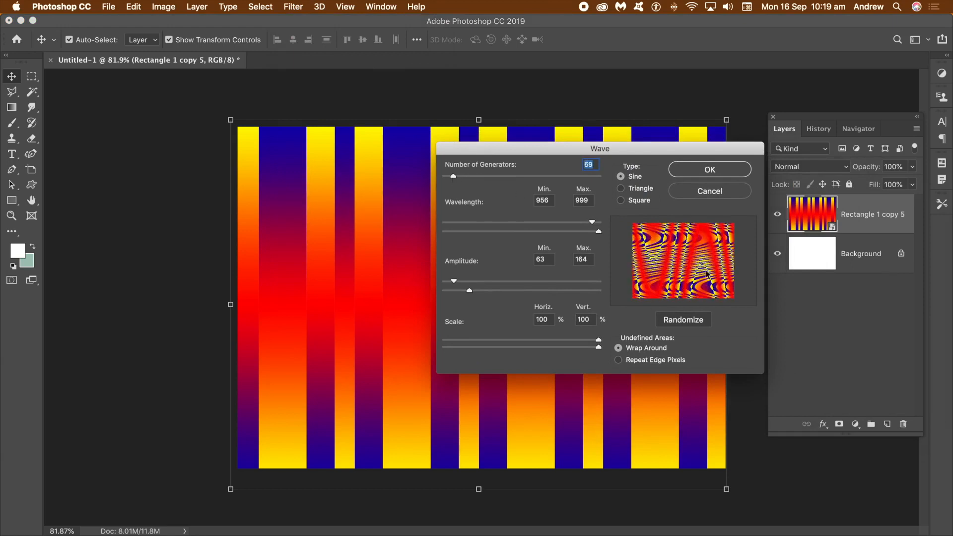
left_click_drag(456, 179, 453, 177)
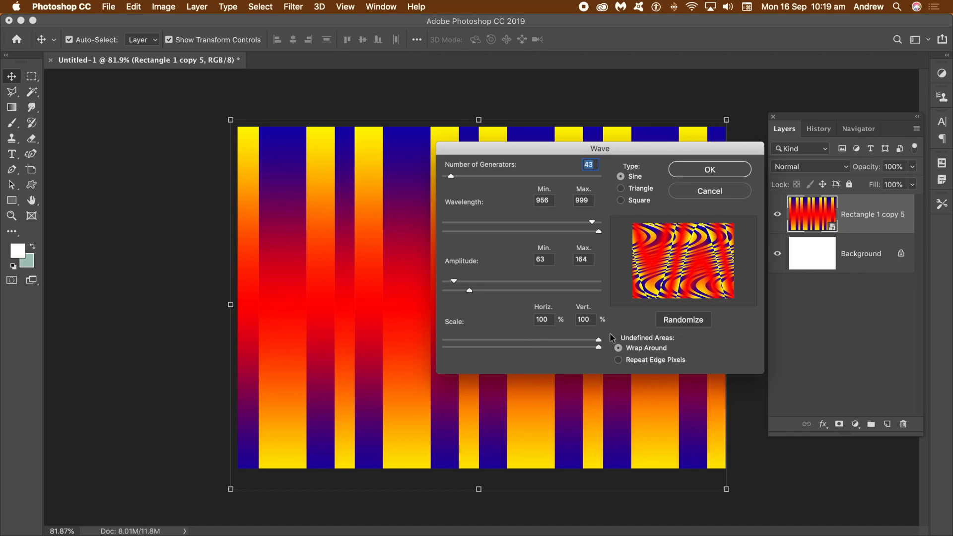
left_click_drag(490, 282, 452, 294)
mouse_move(593, 223)
left_mouse_down()
mouse_move(568, 225)
mouse_move(596, 232)
left_mouse_up()
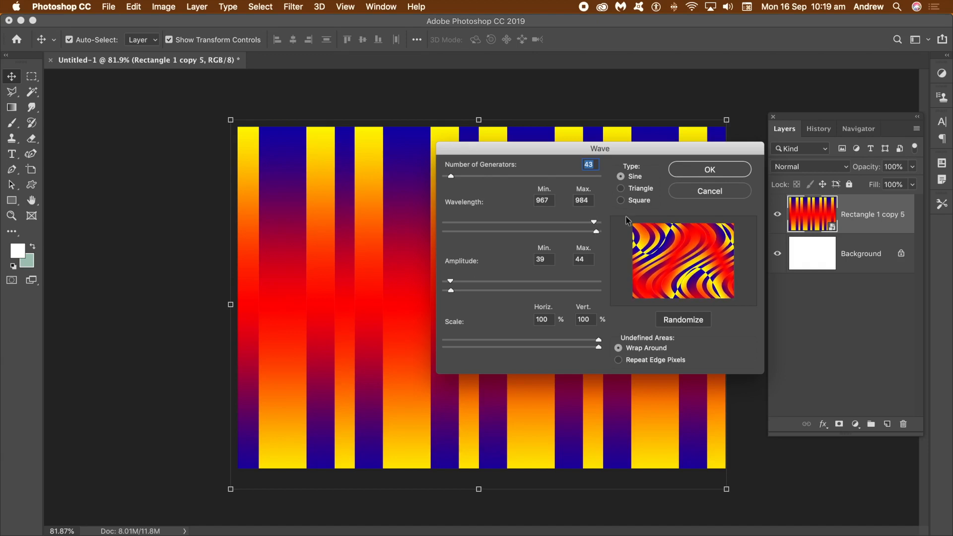
left_click_drag(452, 177, 457, 177)
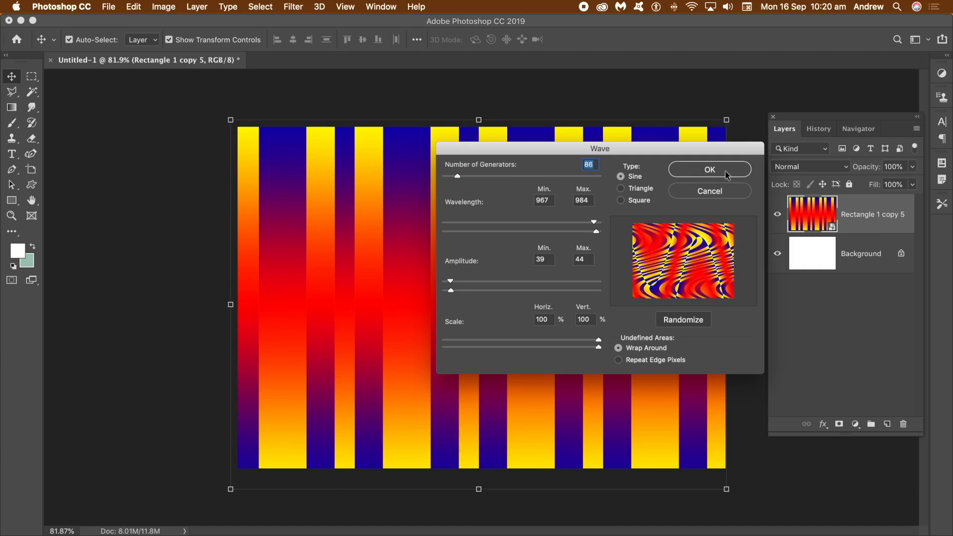
- Lower the Wave filter's number of generators to 51 and apply it to the striped smart object
left_click_drag(452, 176, 465, 178)
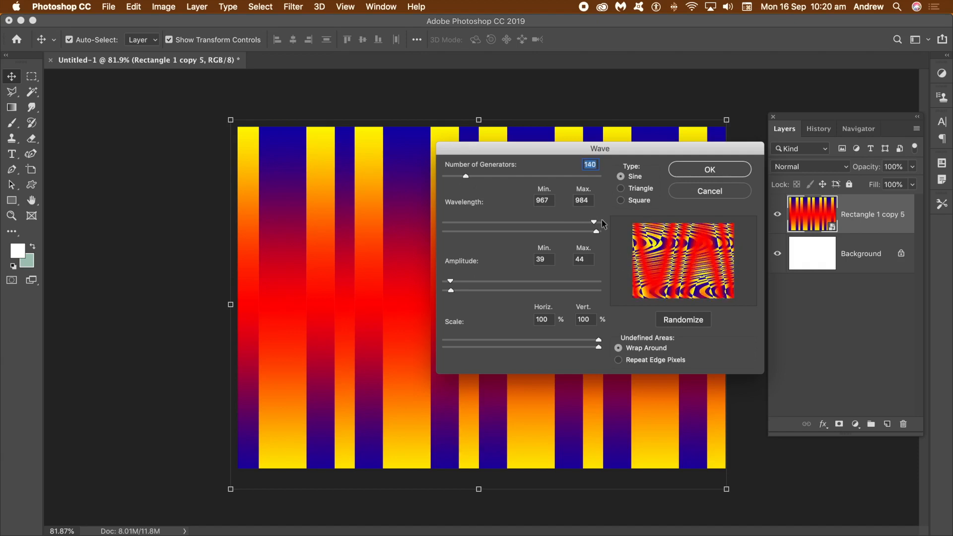
left_click_drag(466, 178, 452, 179)
left_click(709, 169)
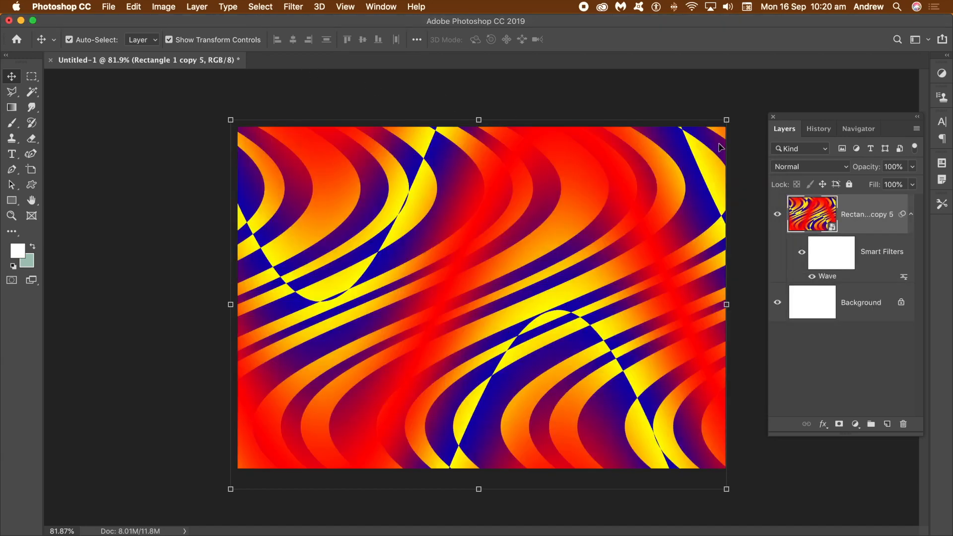
- Apply a second Wave distort filter, randomizing its settings three times before accepting
left_click(294, 6)
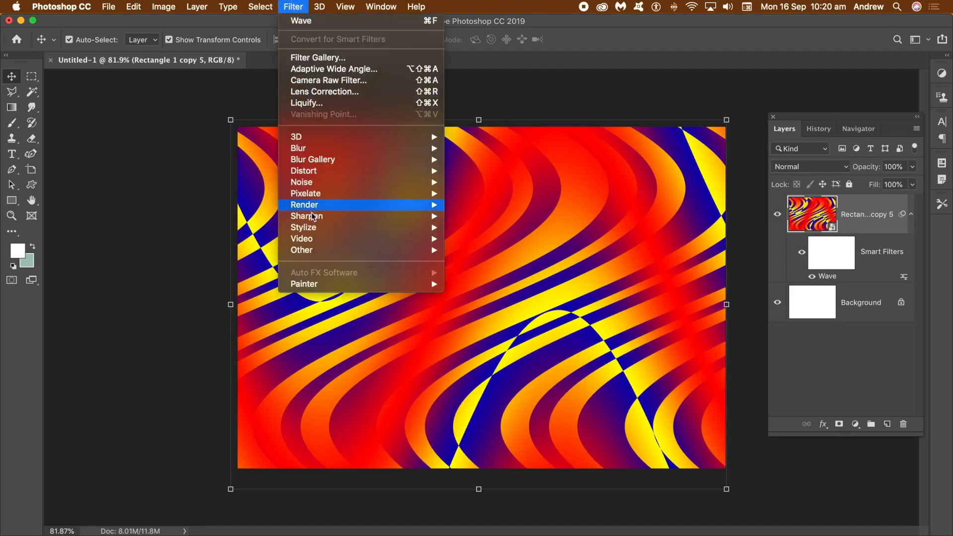
mouse_move(370, 172)
left_click(487, 251)
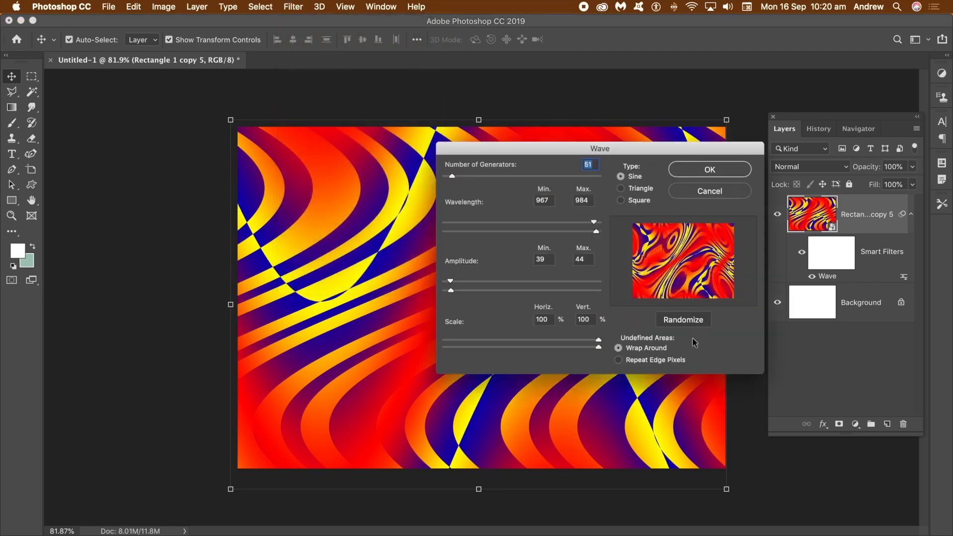
left_click(691, 325)
left_click(691, 325)
left_click(692, 325)
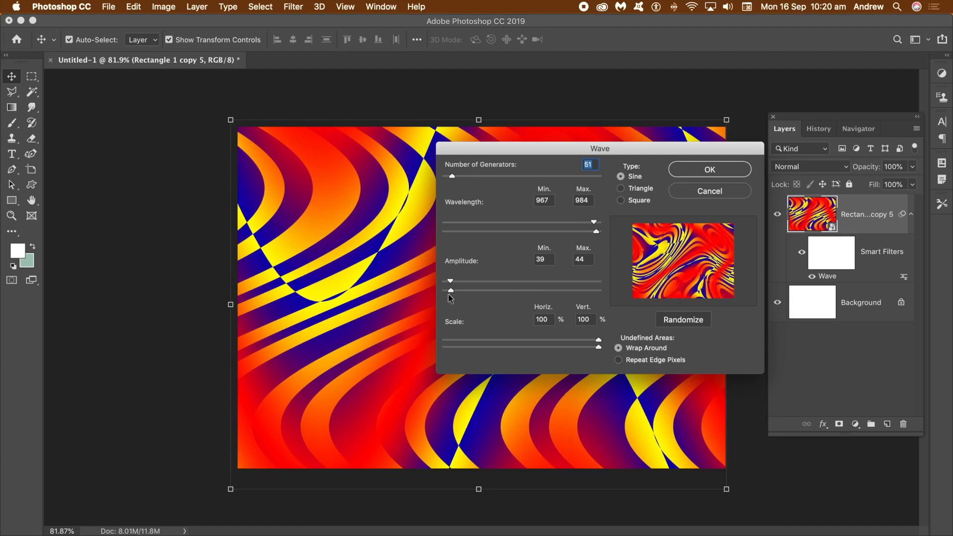
left_click(710, 170)
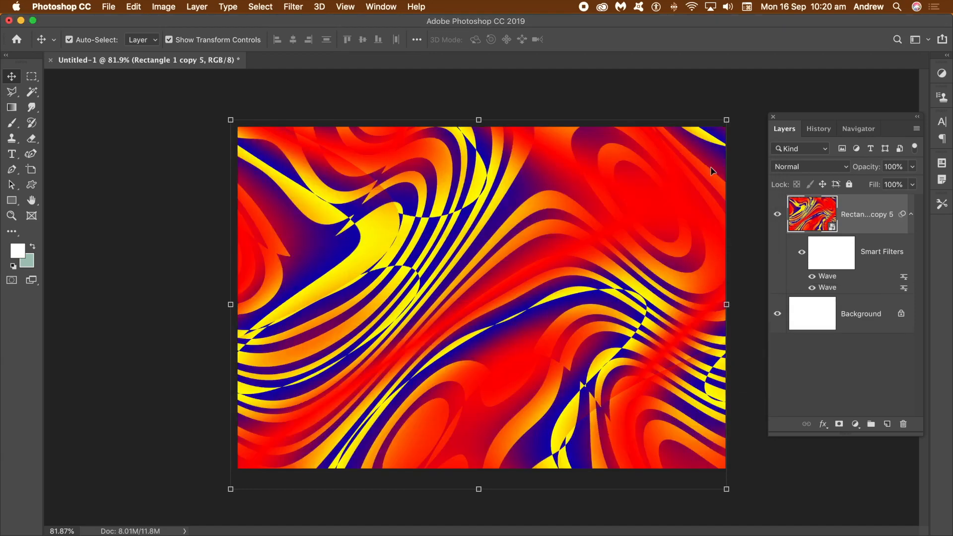
- Repeat the Wave filter a third time, randomizing it twice before accepting
left_click(302, 7)
left_click(304, 21)
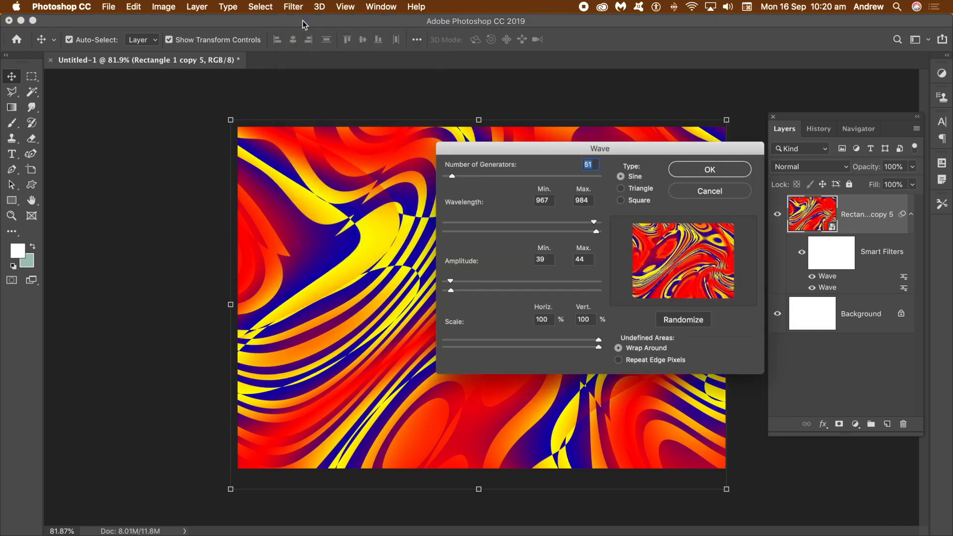
left_click(687, 323)
left_click(686, 323)
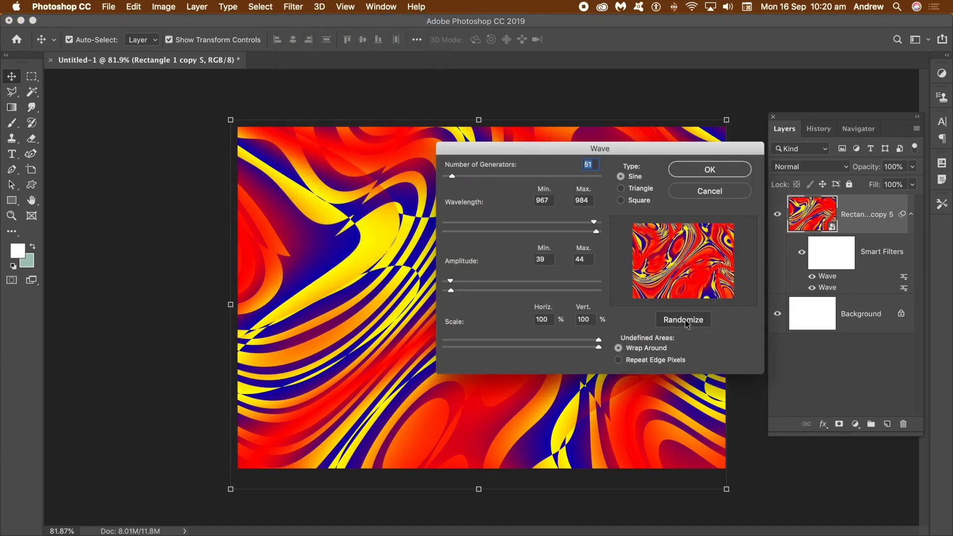
left_click(708, 171)
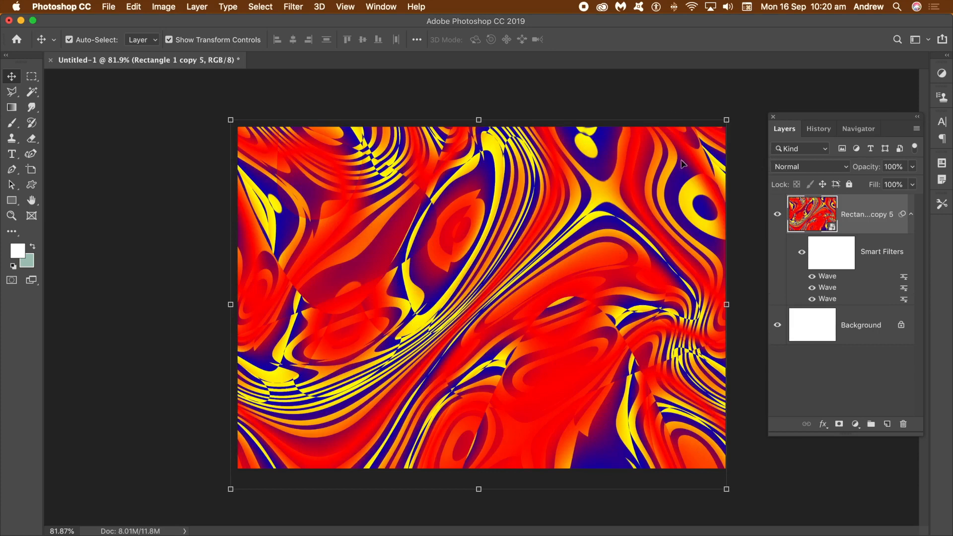
- Apply an Oil Paint filter with stylization 9.2, cleanliness 9.4, scale 4.4 and bristle detail 2.9
left_click(301, 6)
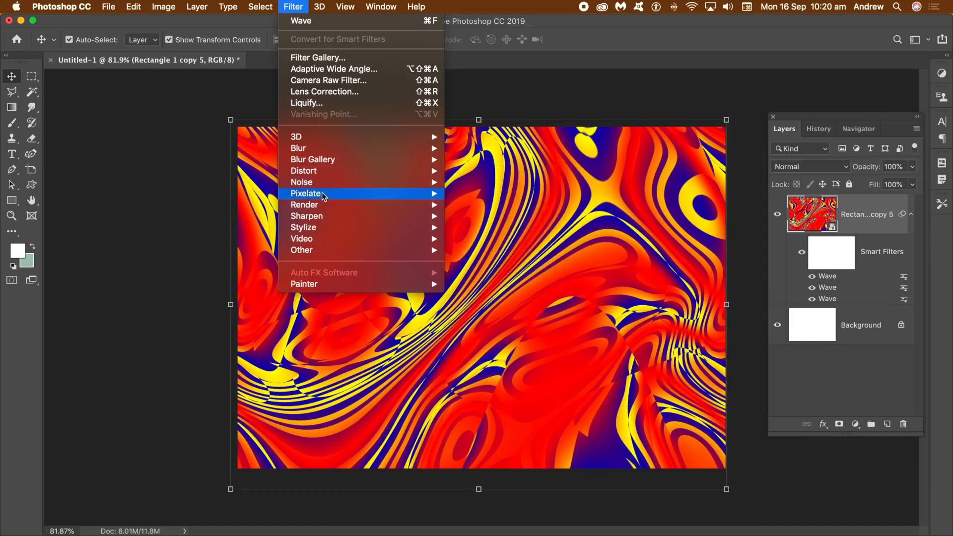
mouse_move(320, 228)
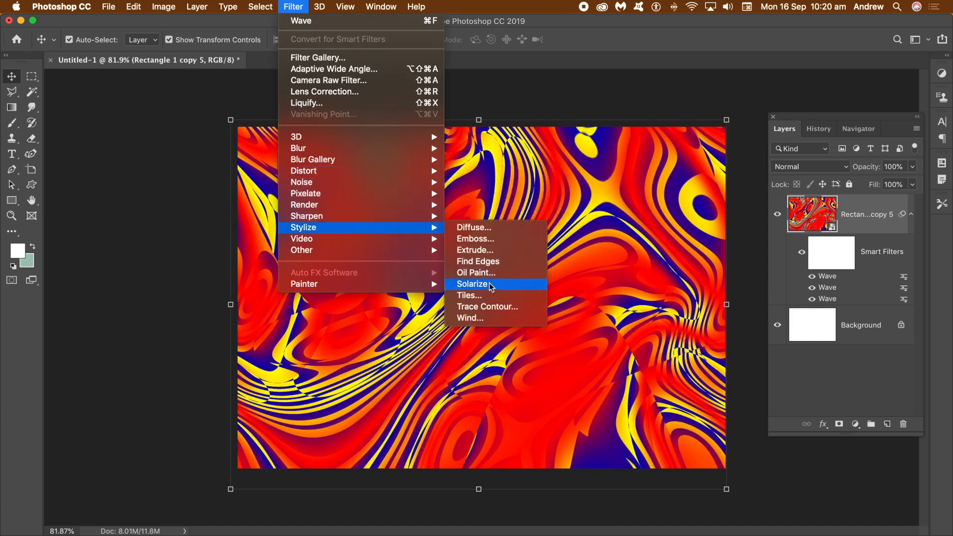
key("Escape")
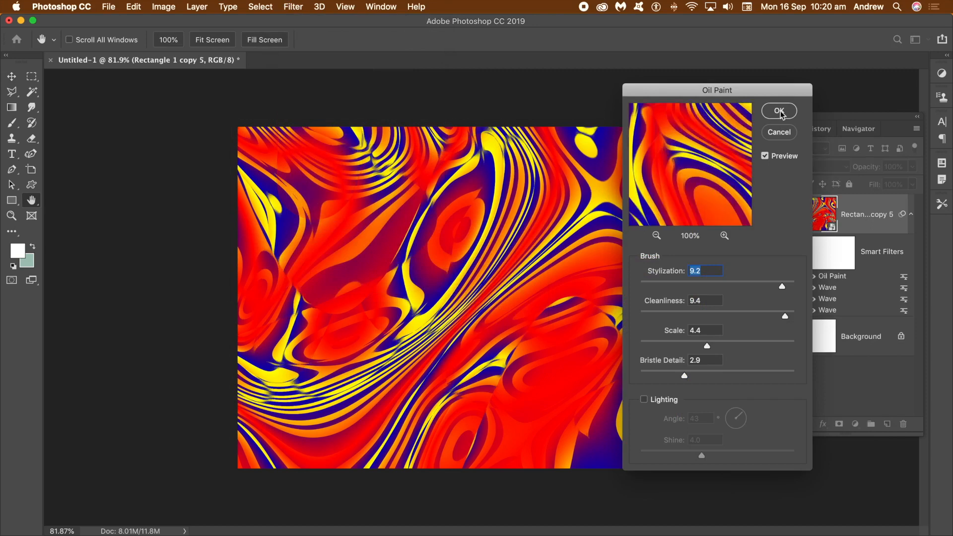
left_click(780, 112)
- Apply the Oil Paint filter three more times with the same settings
left_click(294, 7)
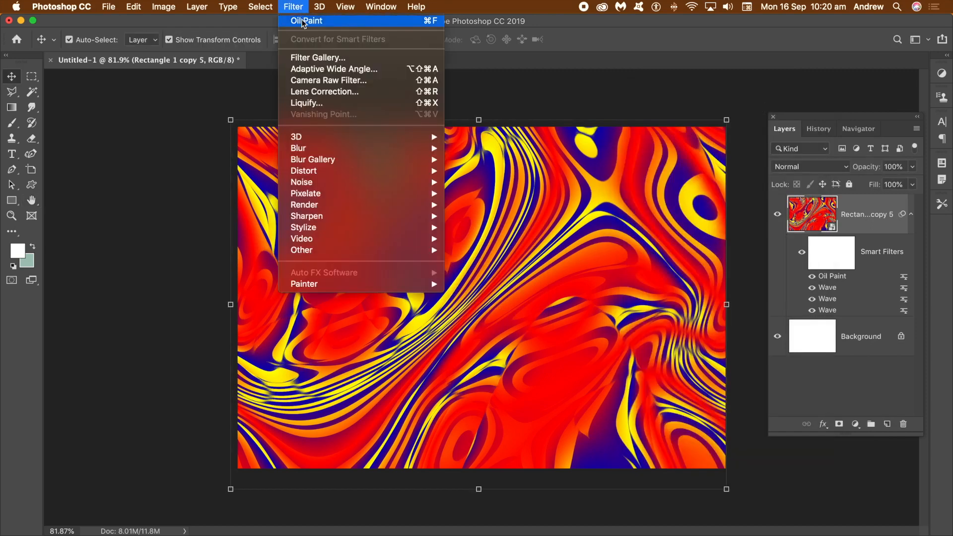
left_click(303, 22)
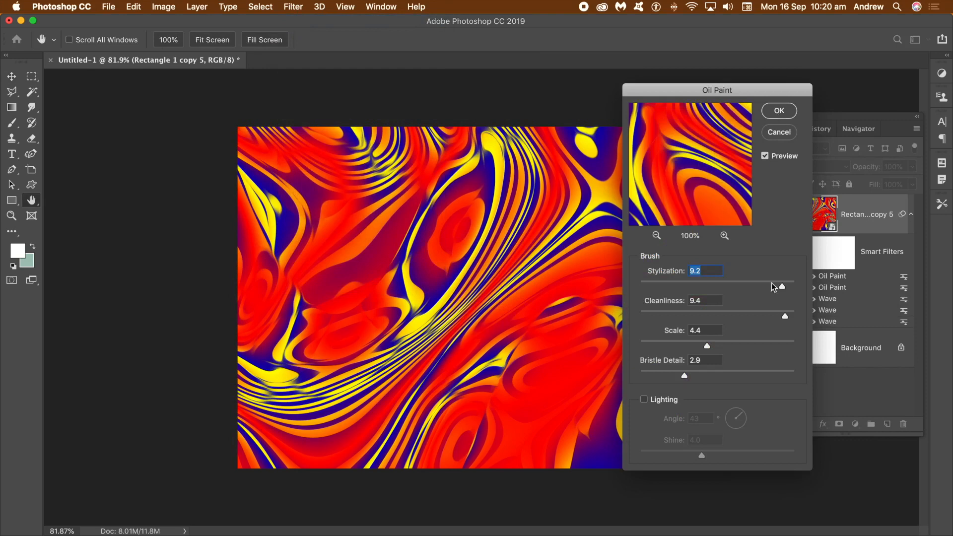
left_click(780, 112)
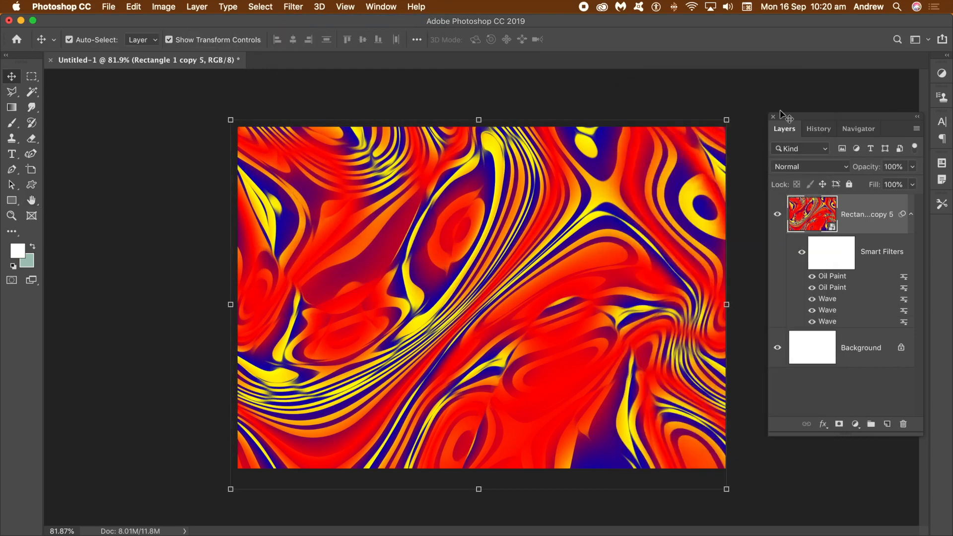
left_click(297, 12)
left_click(300, 22)
left_click(771, 111)
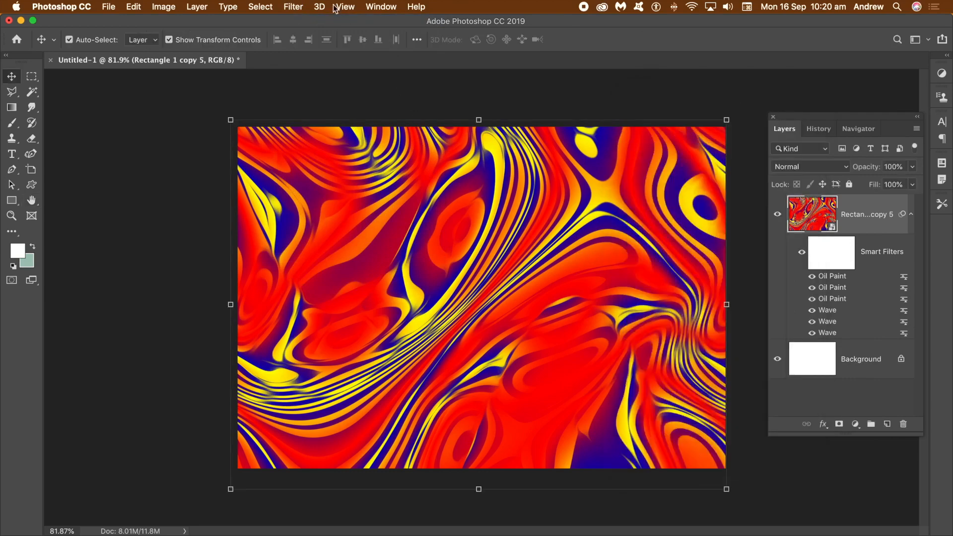
left_click(296, 8)
left_click(301, 22)
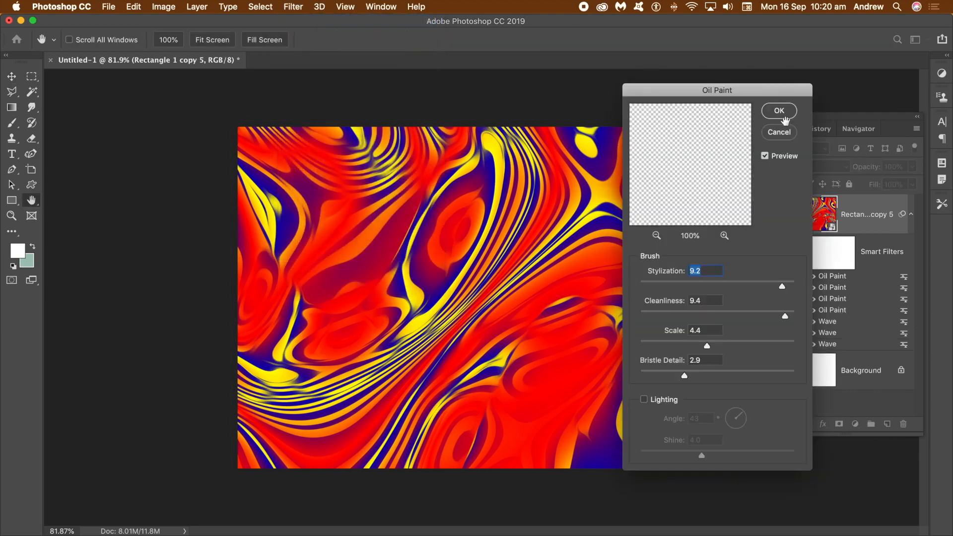
left_click(775, 112)
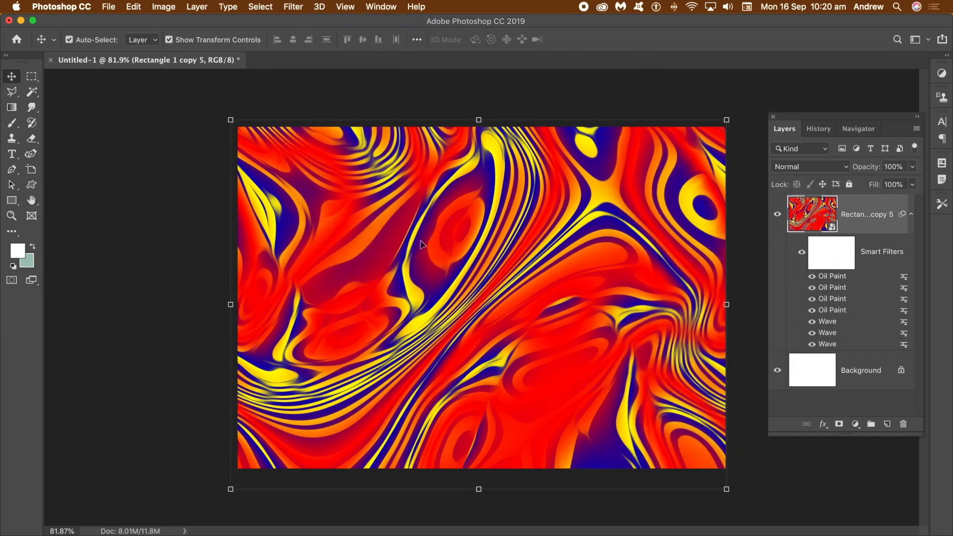
- Apply Glowing Edges from the Filter Gallery with edge width 4, edge brightness 8 and smoothness 9
left_click(296, 7)
left_click(335, 59)
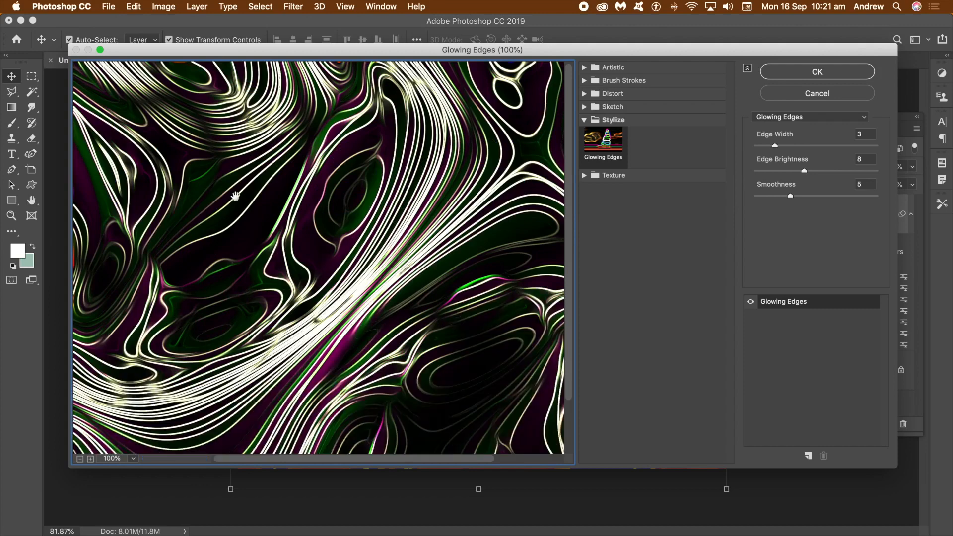
left_click_drag(470, 346, 282, 192)
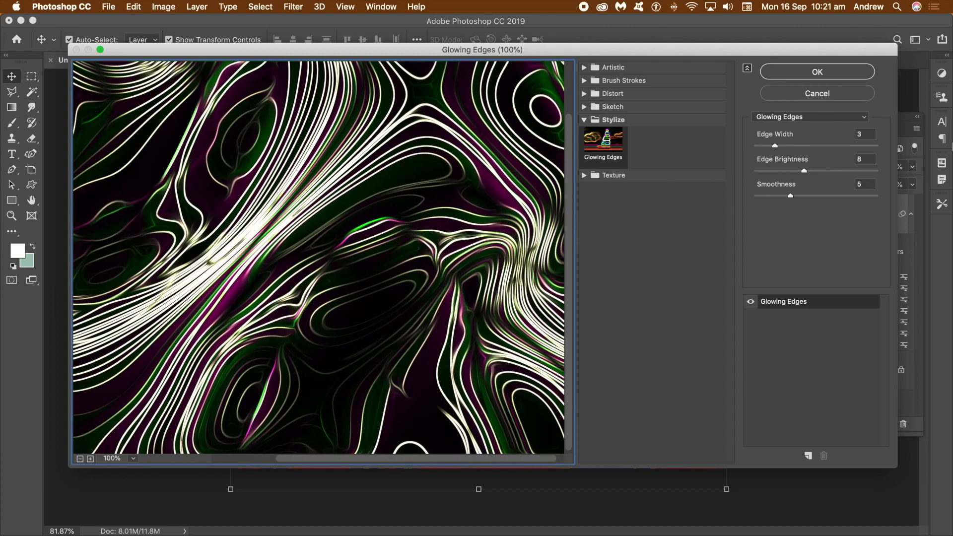
left_click_drag(796, 147, 782, 147)
left_click_drag(790, 195, 827, 198)
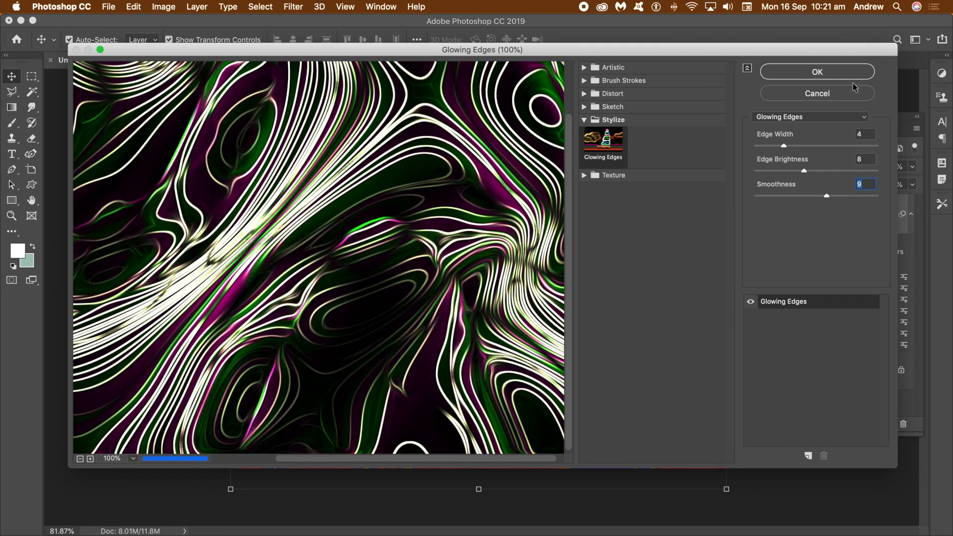
left_click(827, 73)
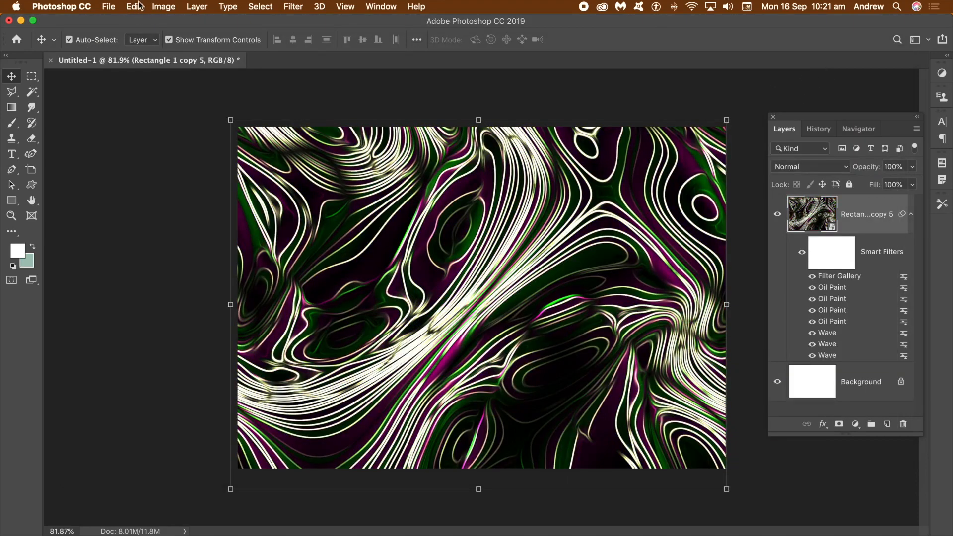
- Add a Vibrance adjustment with vibrance +42 and saturation +78 to the smart object
left_click(163, 7)
mouse_move(182, 40)
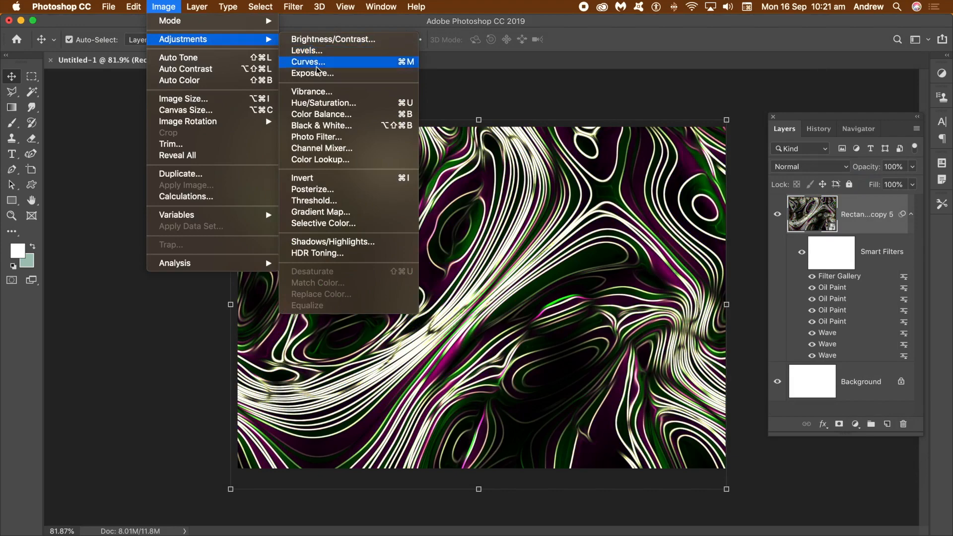
left_click(314, 93)
left_click_drag(487, 194, 490, 226)
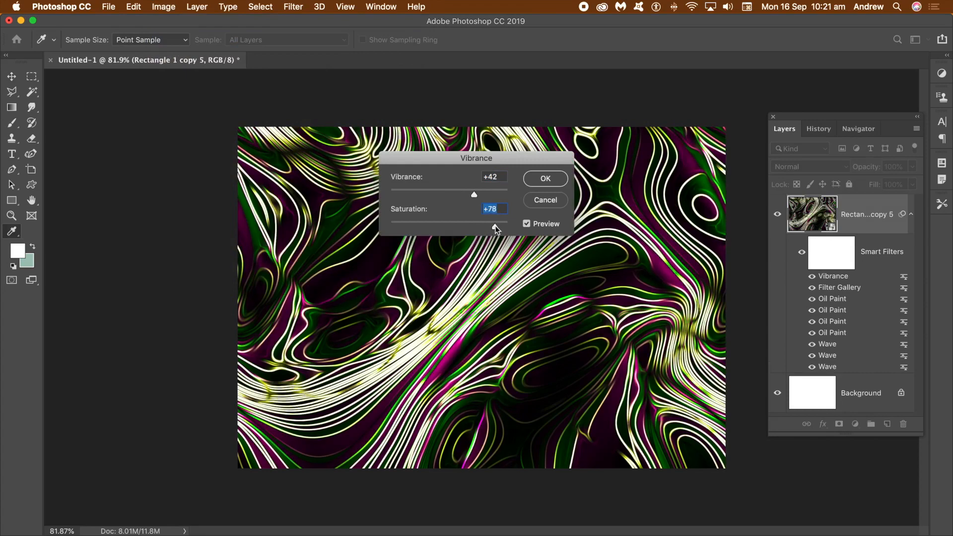
left_click(559, 180)
- Open the first gradient strip's nested smart object and edit its gradient fill layer
key("v")
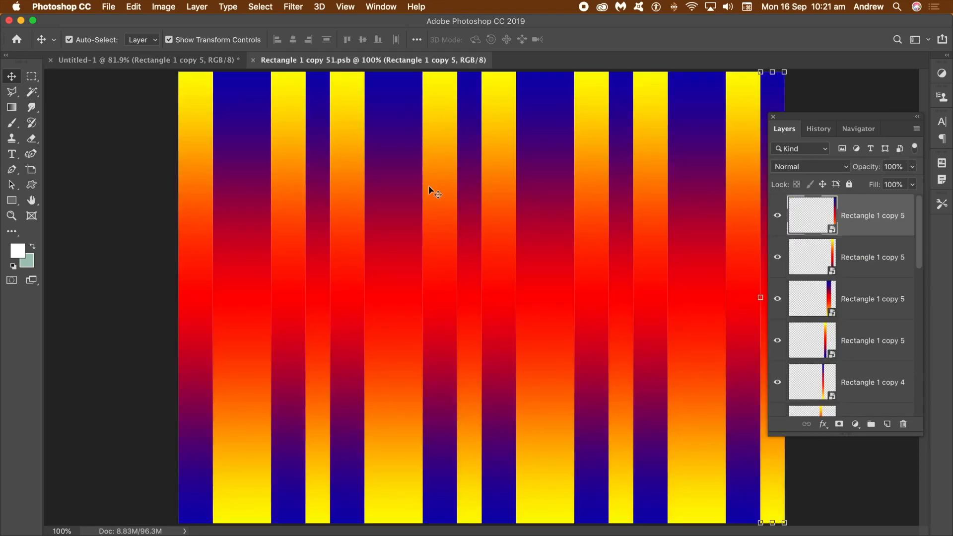
double_click(834, 234)
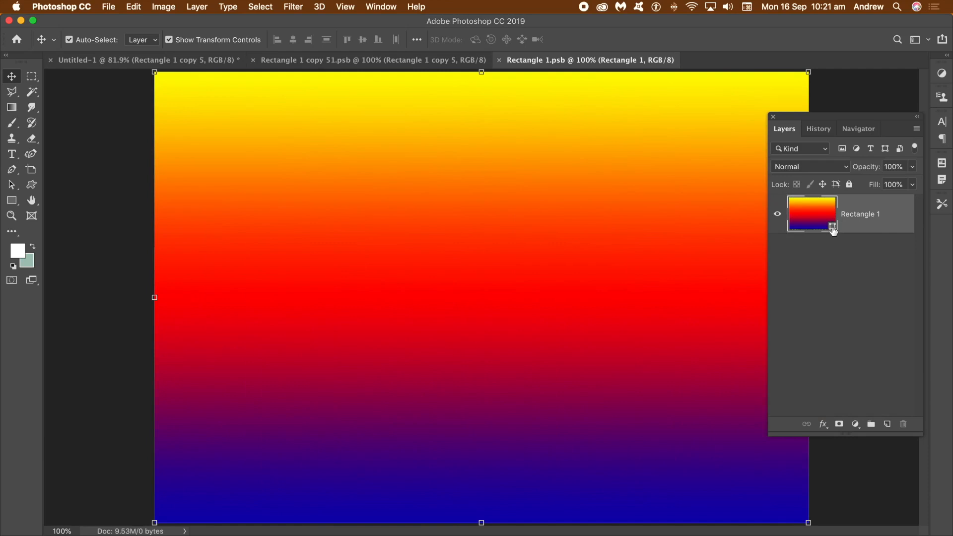
double_click(806, 218)
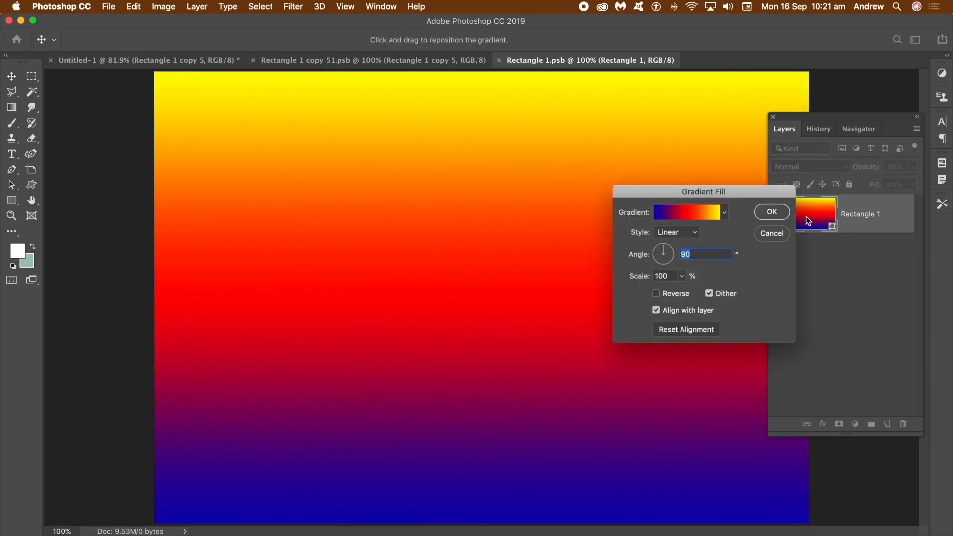
- Try several preset gradients for the strip's fill, settling on Yellow, Violet, Orange, Blue
left_click_drag(682, 194, 743, 193)
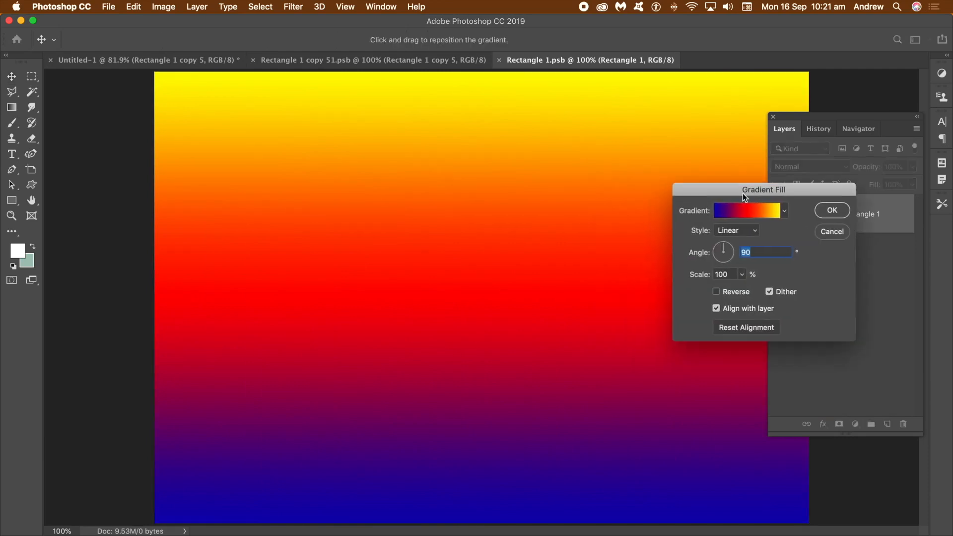
left_click(785, 213)
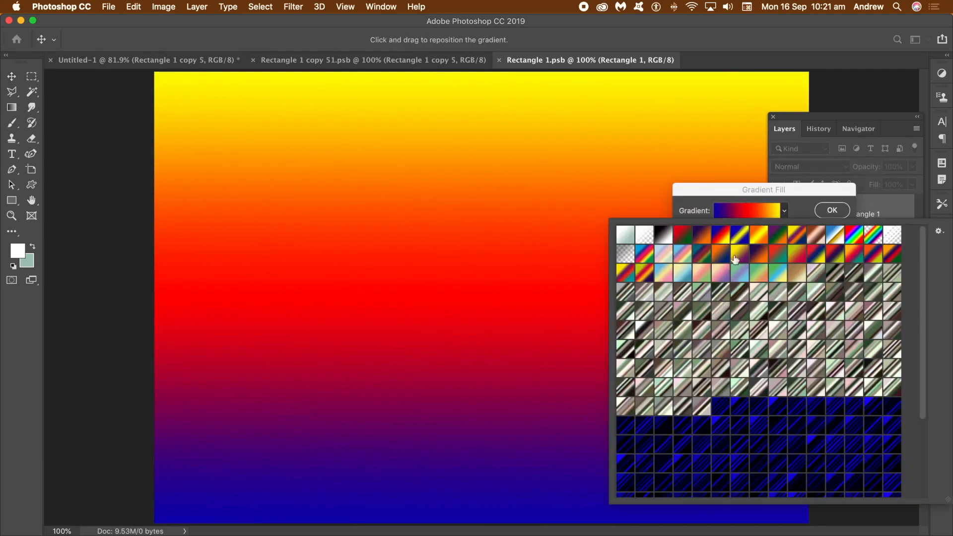
left_click(626, 278)
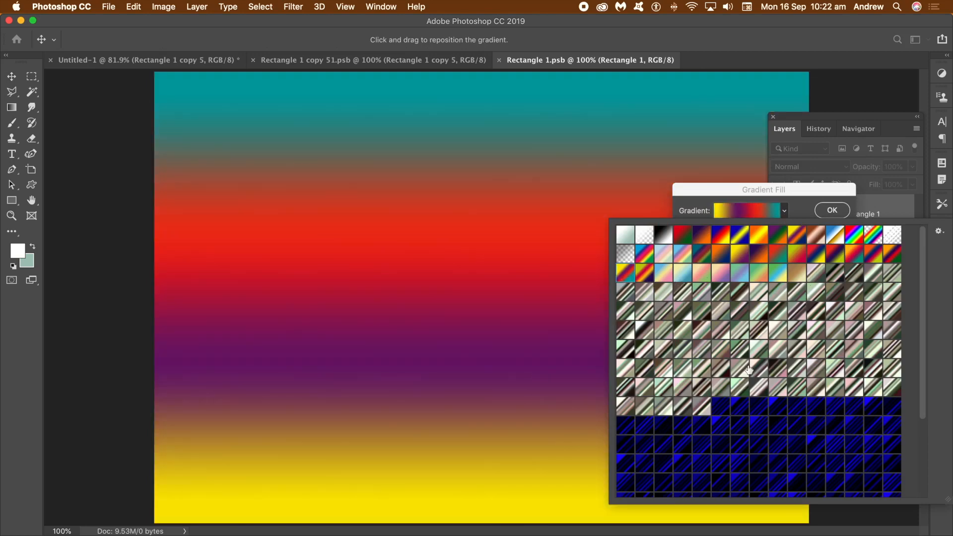
left_click(852, 262)
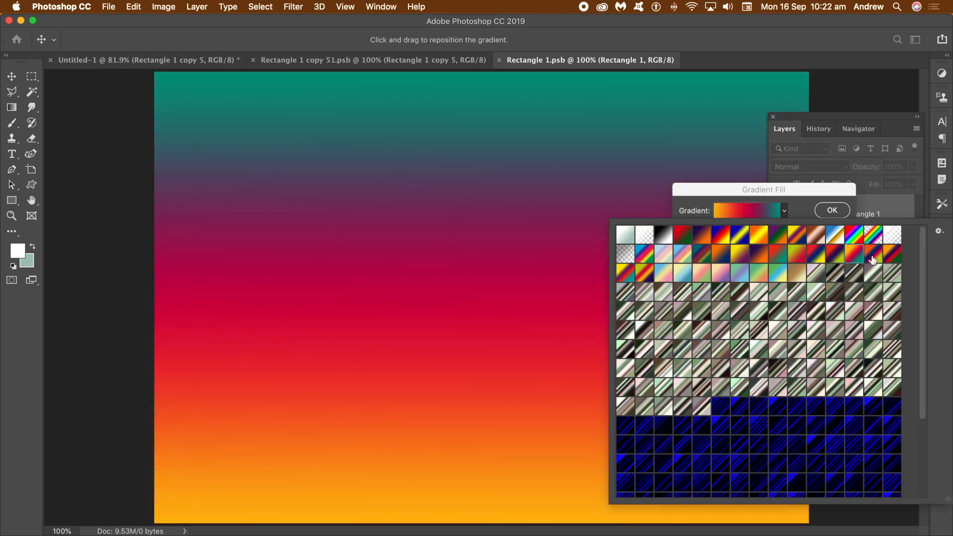
left_click(872, 258)
left_click(784, 238)
left_click(798, 238)
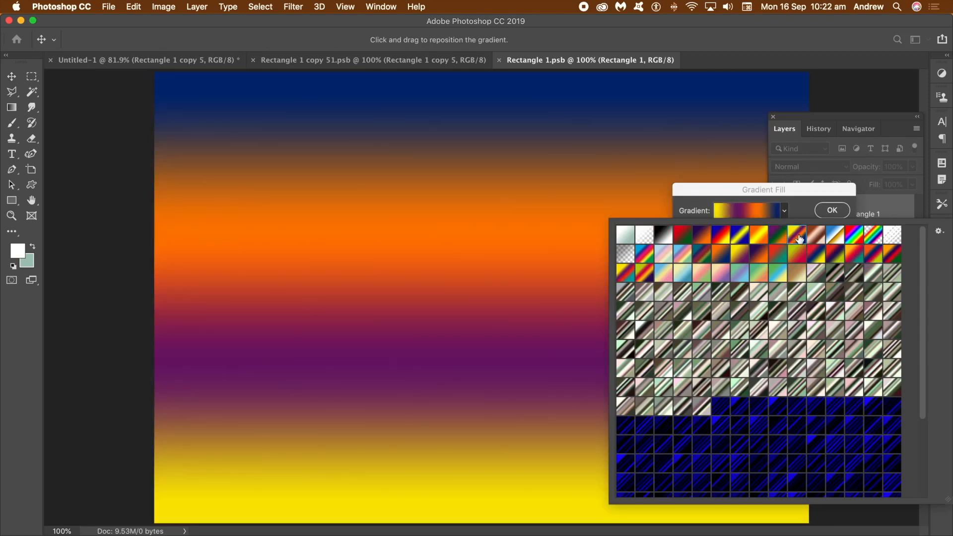
left_click(768, 190)
- In the Gradient Editor, move the violet stop to 20% and add a black color stop at 35%
left_click(752, 212)
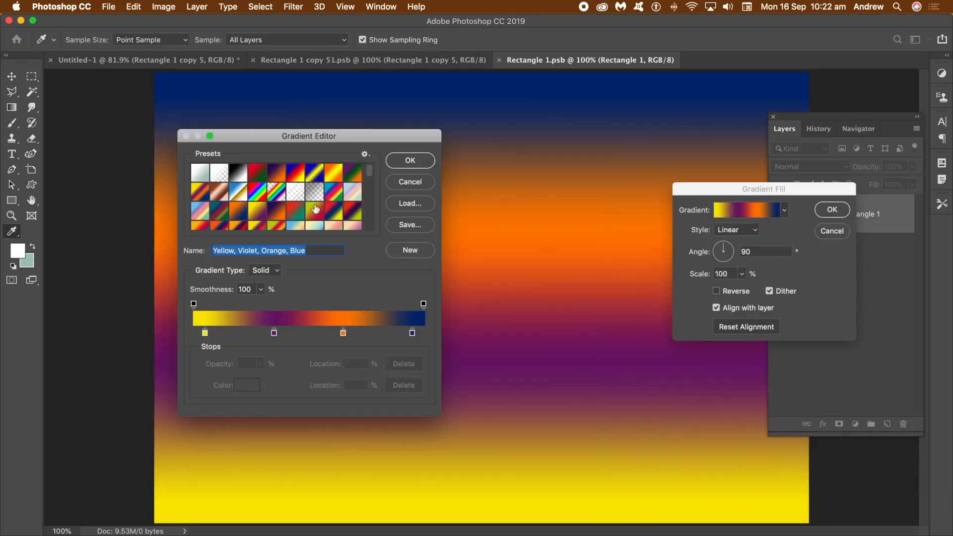
left_click_drag(274, 140, 542, 227)
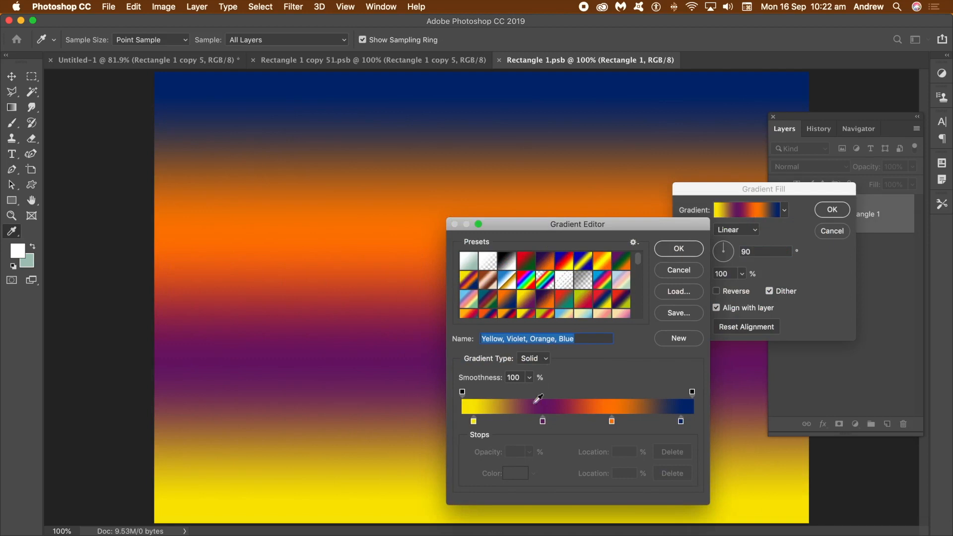
left_click_drag(542, 422, 507, 422)
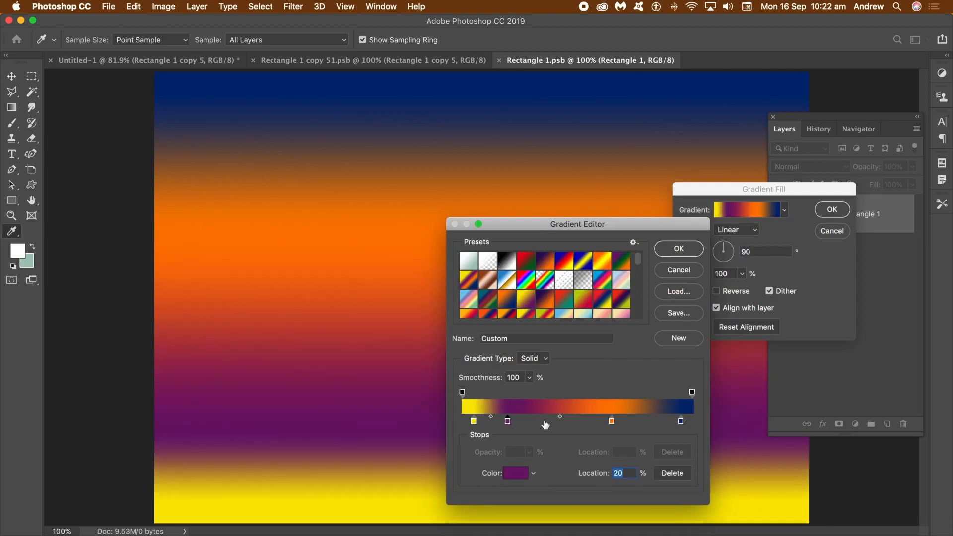
left_click(545, 422)
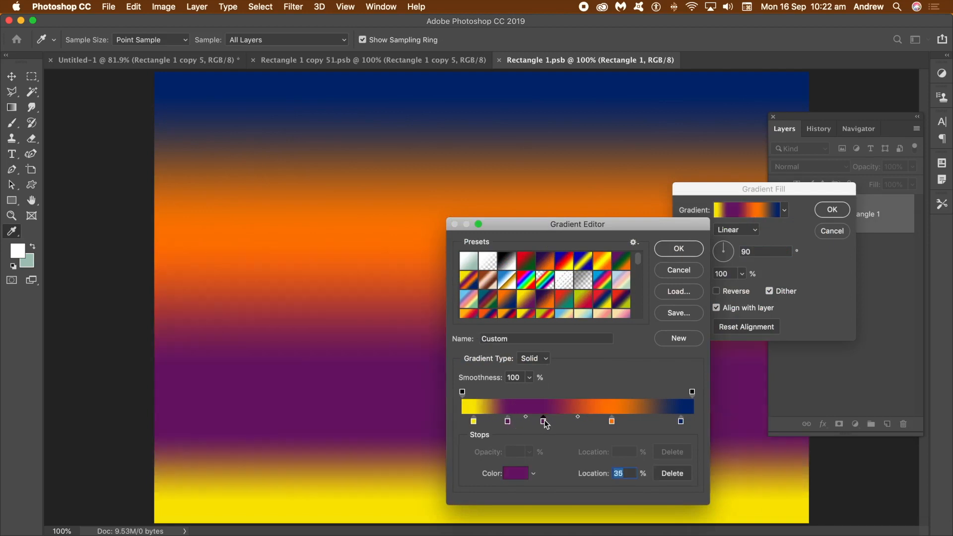
left_click(516, 473)
left_click_drag(516, 300, 467, 367)
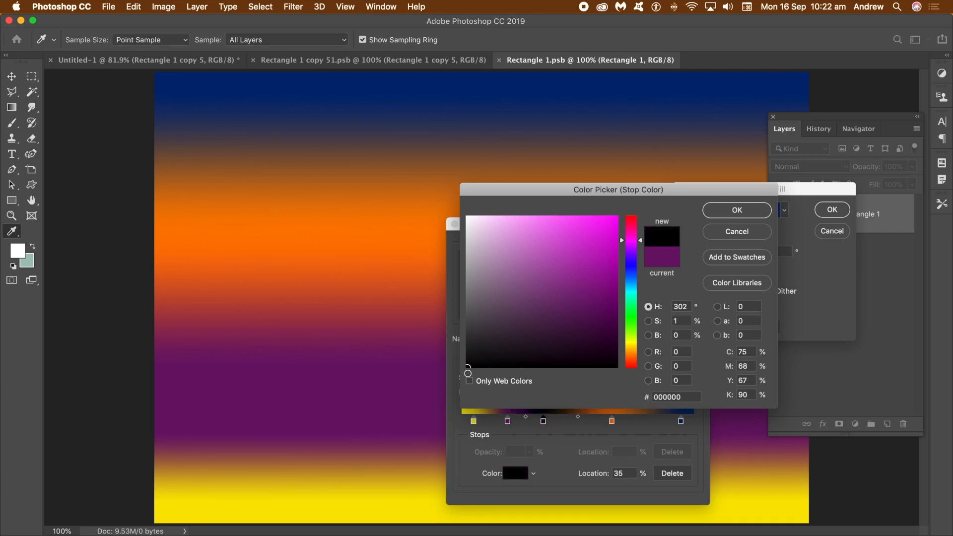
left_click(738, 211)
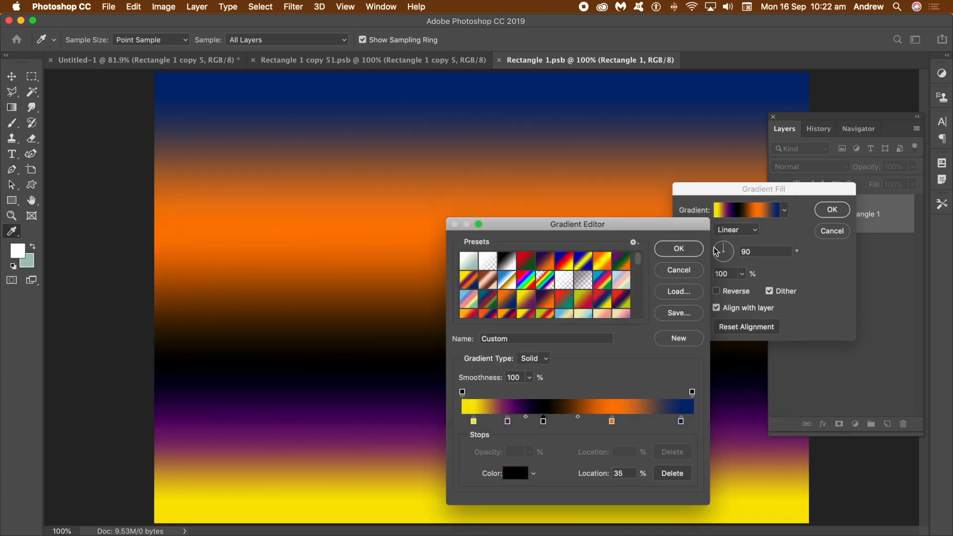
- Add a red color stop at 58% location on the gradient
left_click(596, 422)
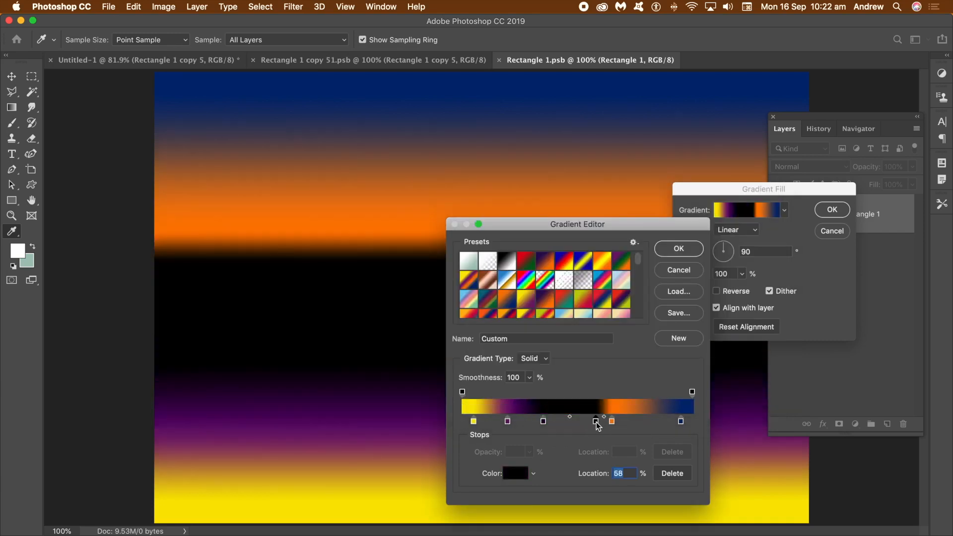
double_click(596, 421)
left_click(608, 240)
left_click(730, 212)
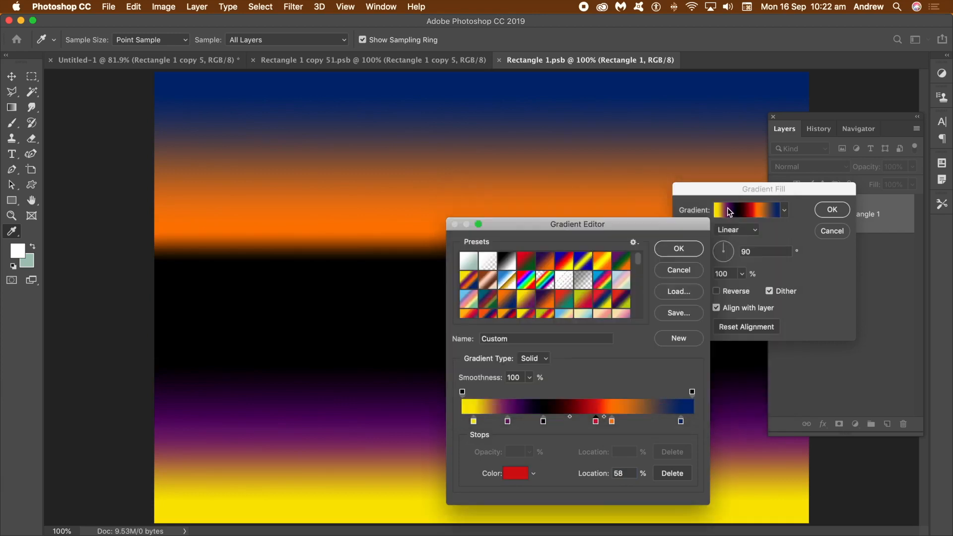
- Add a pale yellow color stop at 83% and confirm the edited gradient
left_click(653, 423)
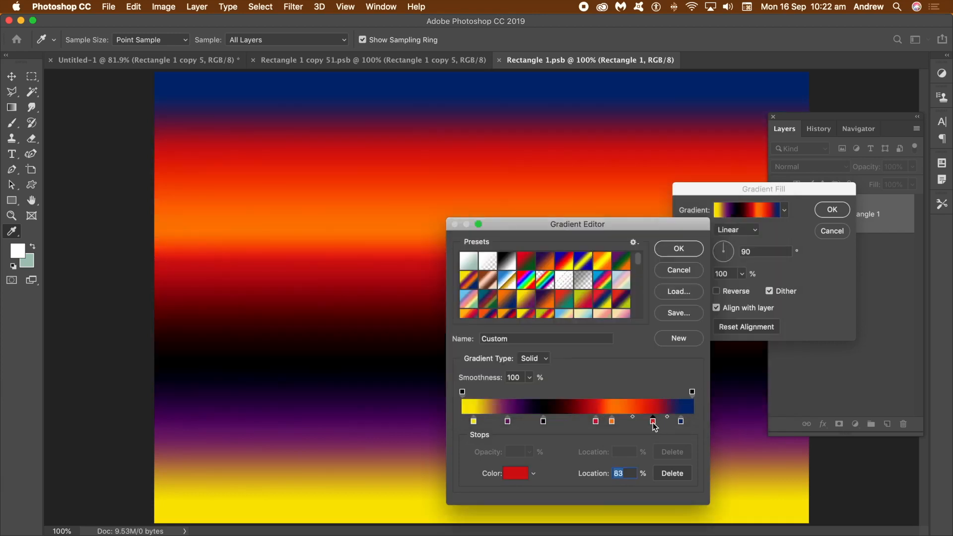
double_click(653, 422)
left_click(631, 342)
left_click_drag(596, 215, 521, 212)
left_click(743, 211)
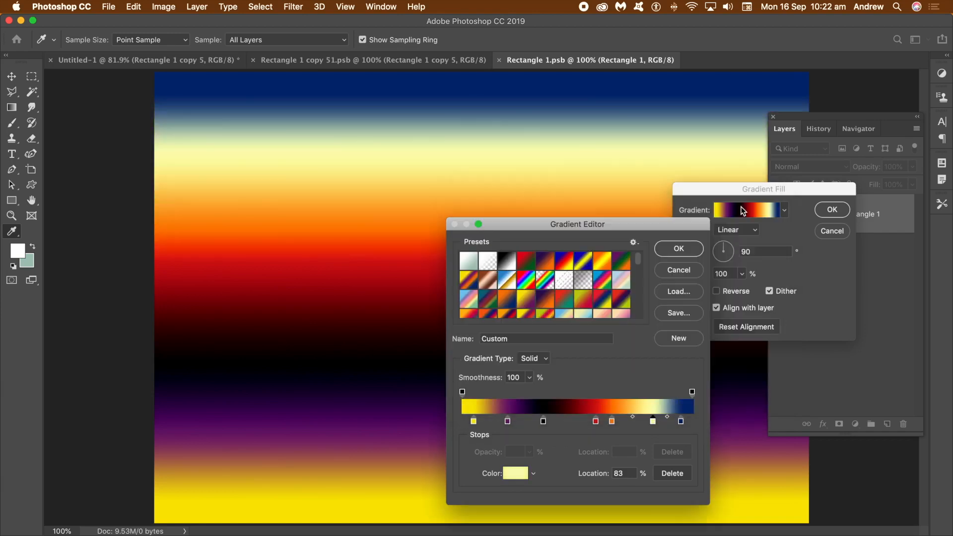
left_click(693, 249)
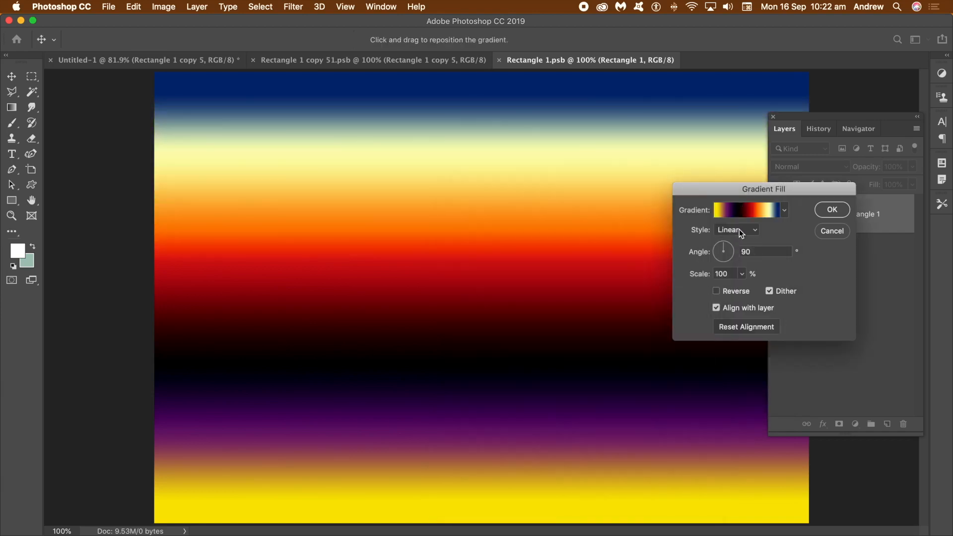
- Switch the gradient fill to Radial style, enlarge its scale and move its centre up and left
left_click(740, 229)
left_click(737, 237)
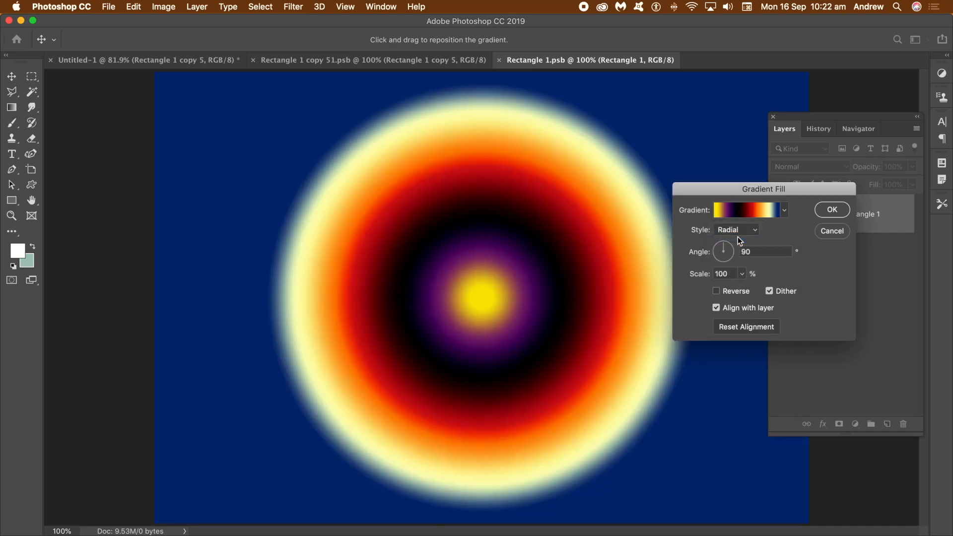
left_click(742, 274)
mouse_move(746, 289)
left_mouse_down()
mouse_move(754, 292)
mouse_move(746, 288)
left_mouse_up()
left_click_drag(501, 293, 395, 252)
left_click(833, 210)
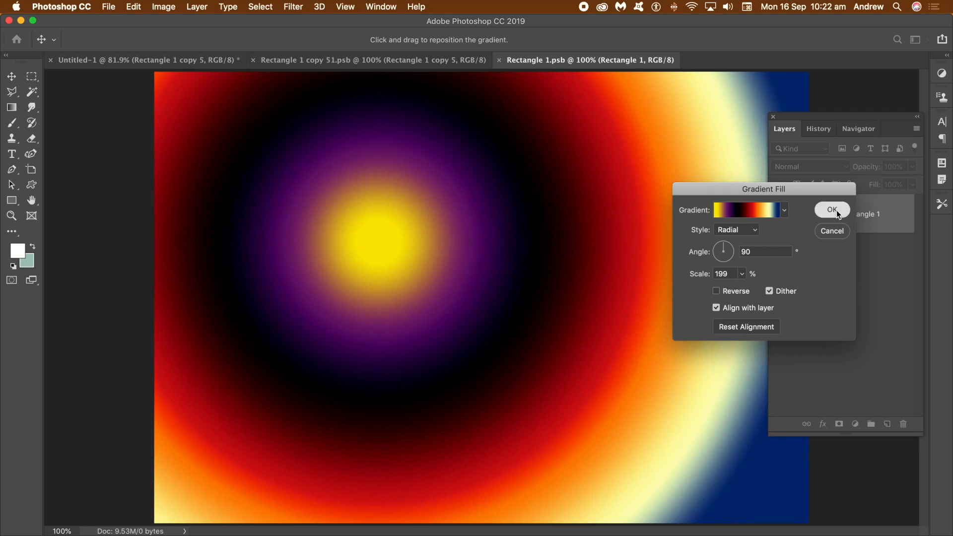
- Save and close both nested smart-object documents to return to the main composition
left_click(499, 60)
left_click(582, 195)
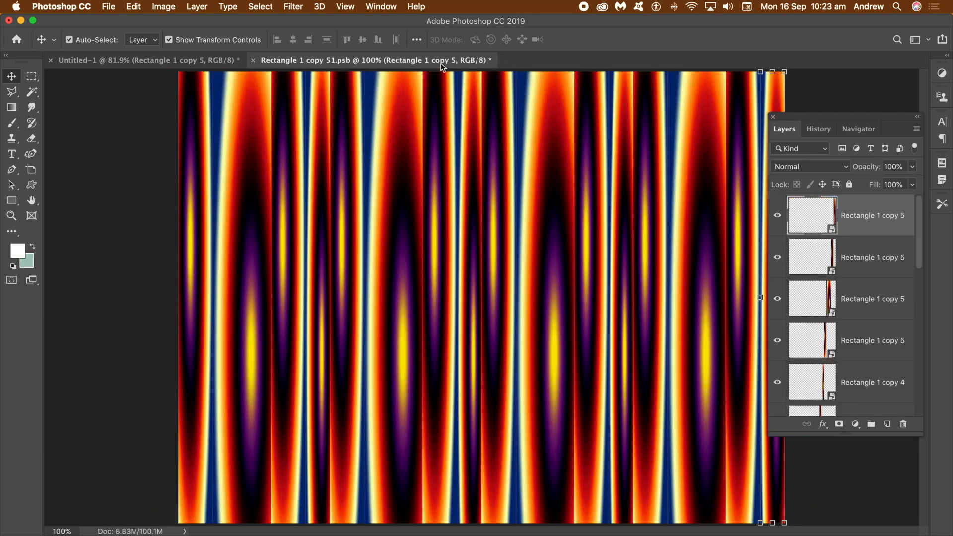
left_click(253, 60)
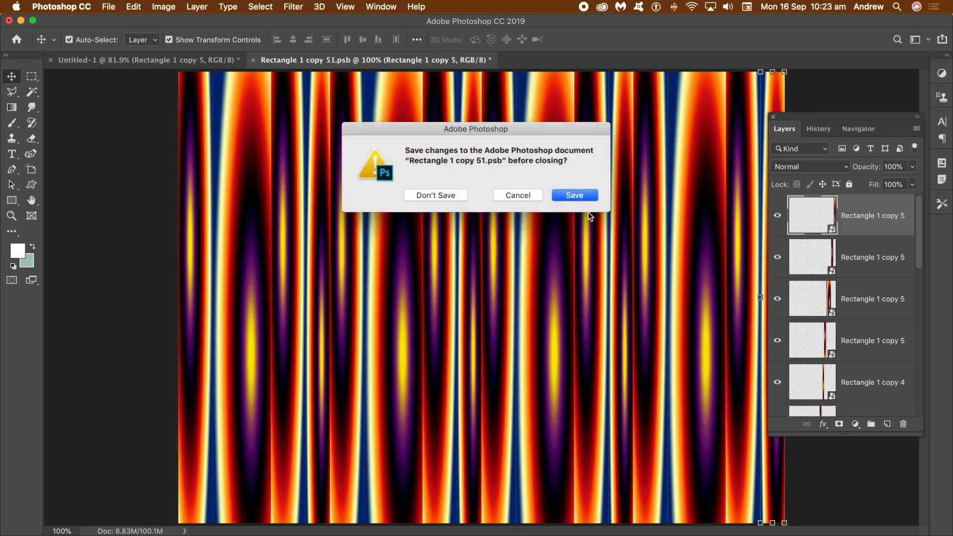
left_click(588, 194)
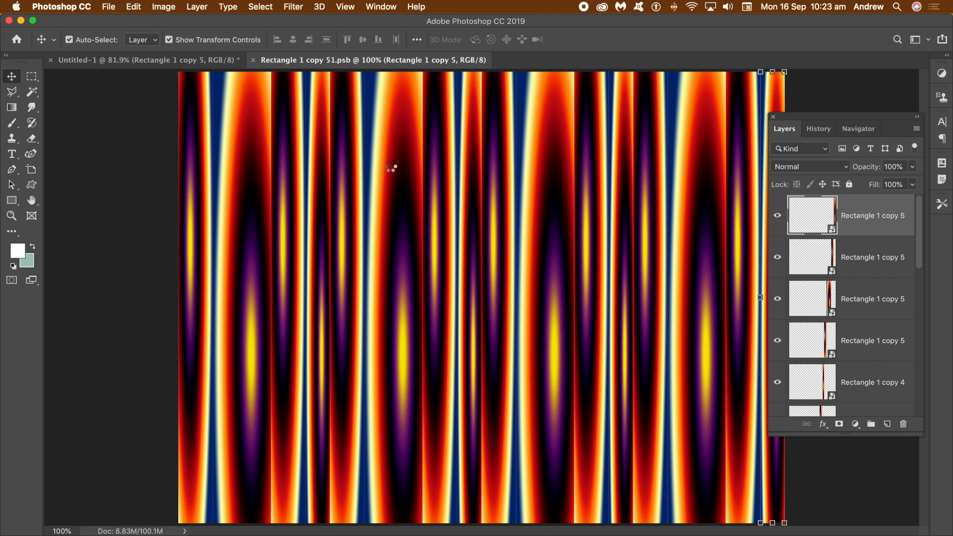
key("super+w")
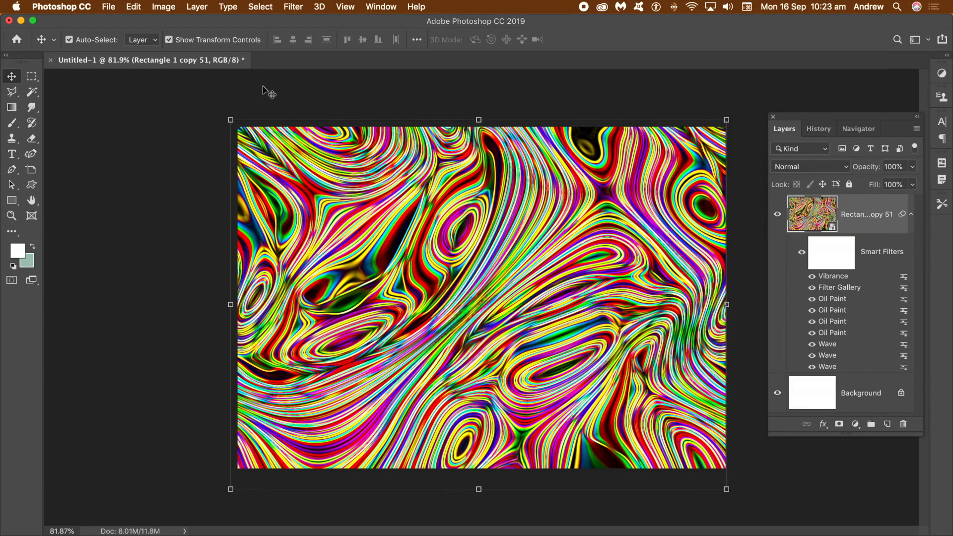
- Apply Oil Paint twice with stylization 9.2, cleanliness 9.4, scale 4.4 and bristle detail 2.9
left_click(293, 6)
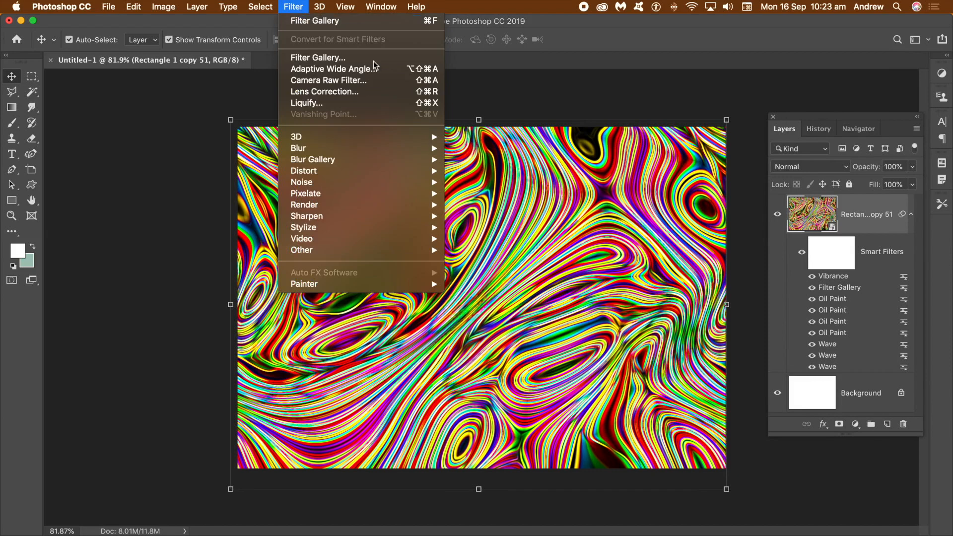
mouse_move(387, 228)
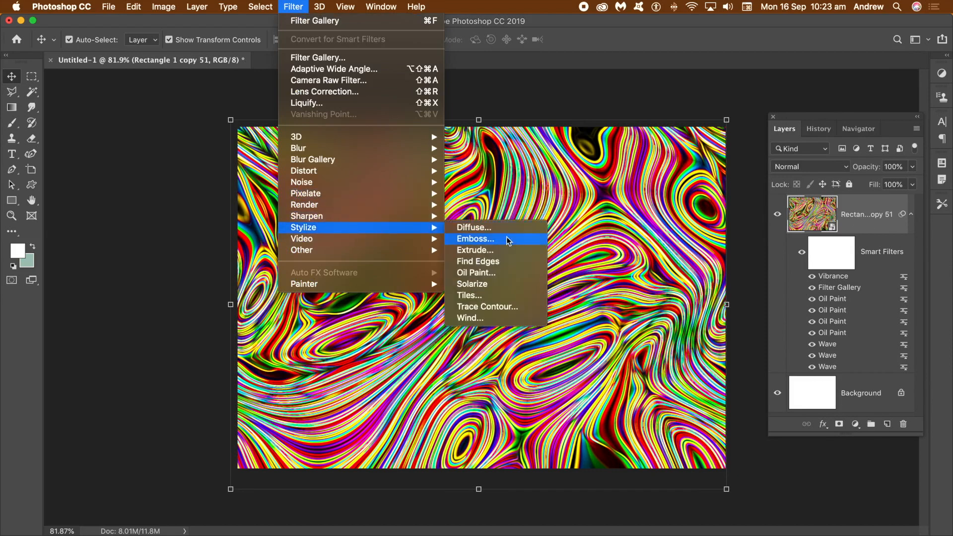
left_click(500, 276)
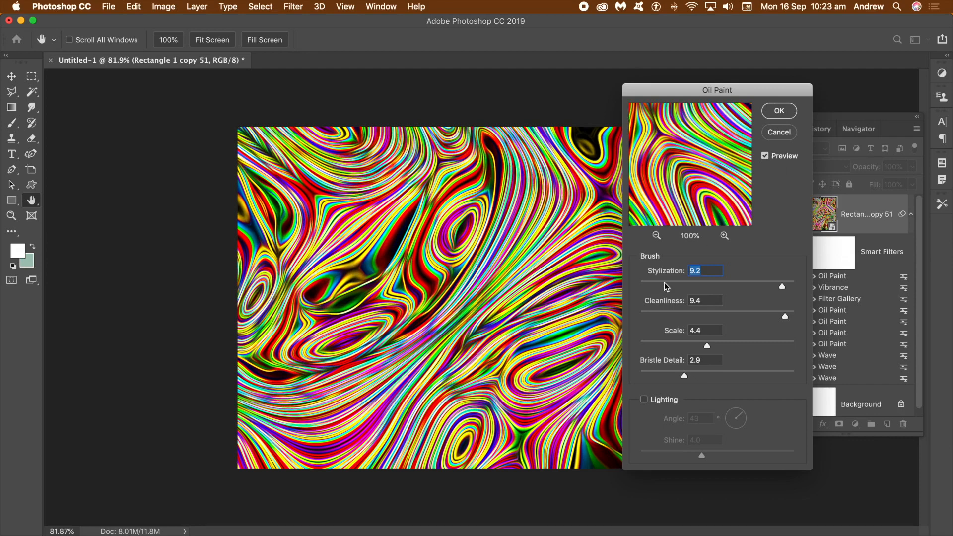
left_click(779, 111)
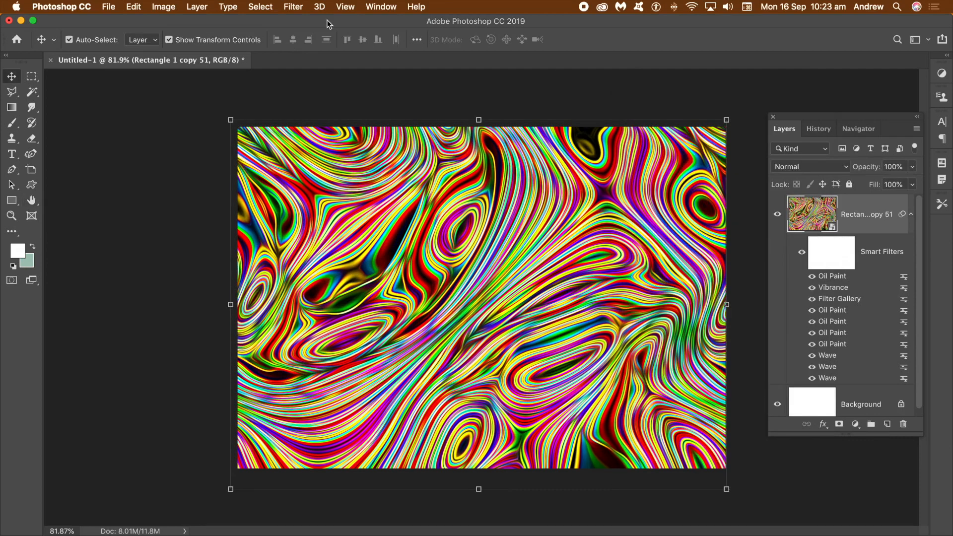
left_click(292, 6)
left_click(293, 22)
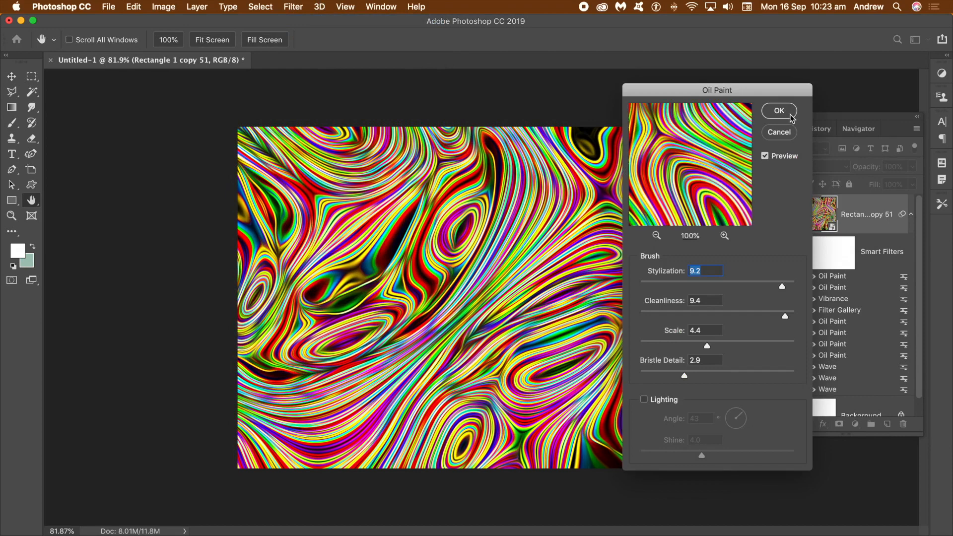
left_click(790, 115)
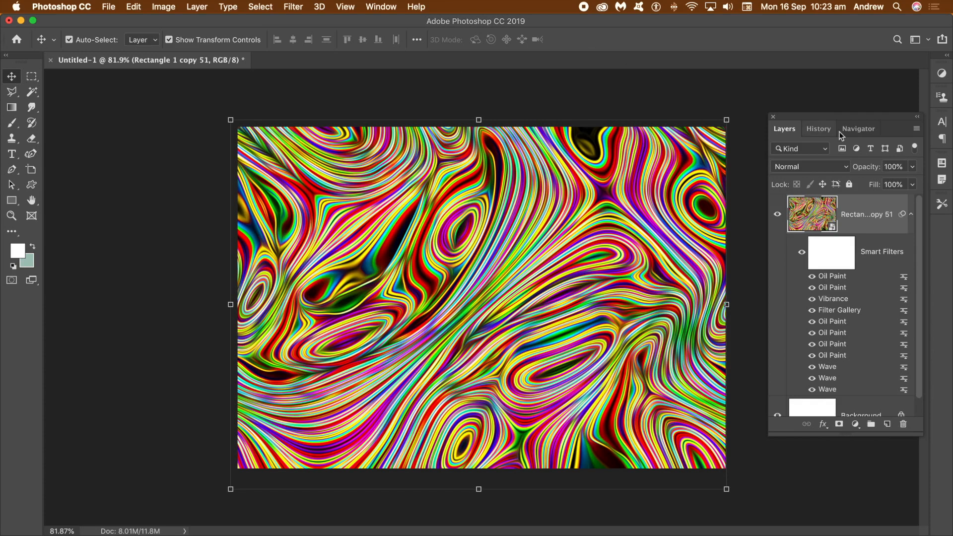
- Add a Color Lookup adjustment to the smart object using the Blue Tone abstract profile
left_click(872, 134)
left_click_drag(853, 428, 857, 427)
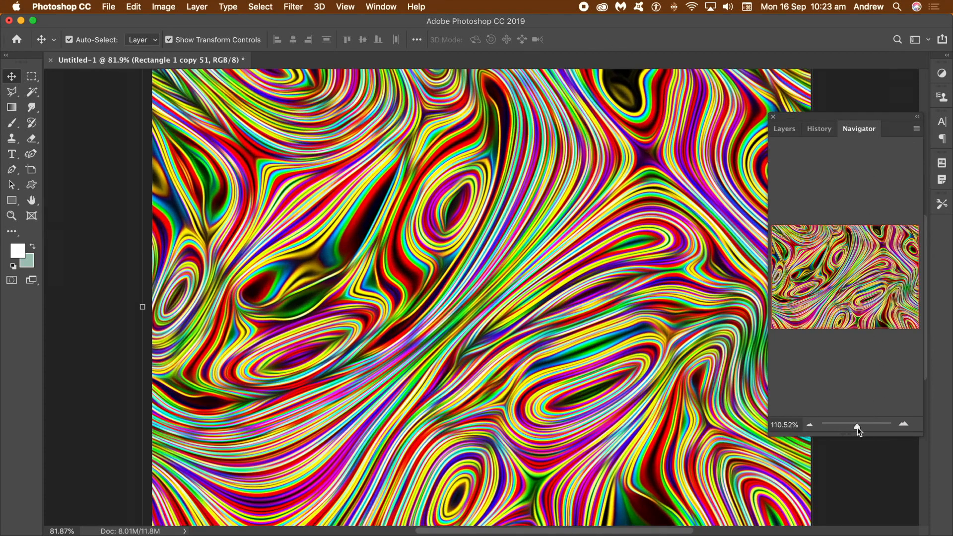
left_click(782, 131)
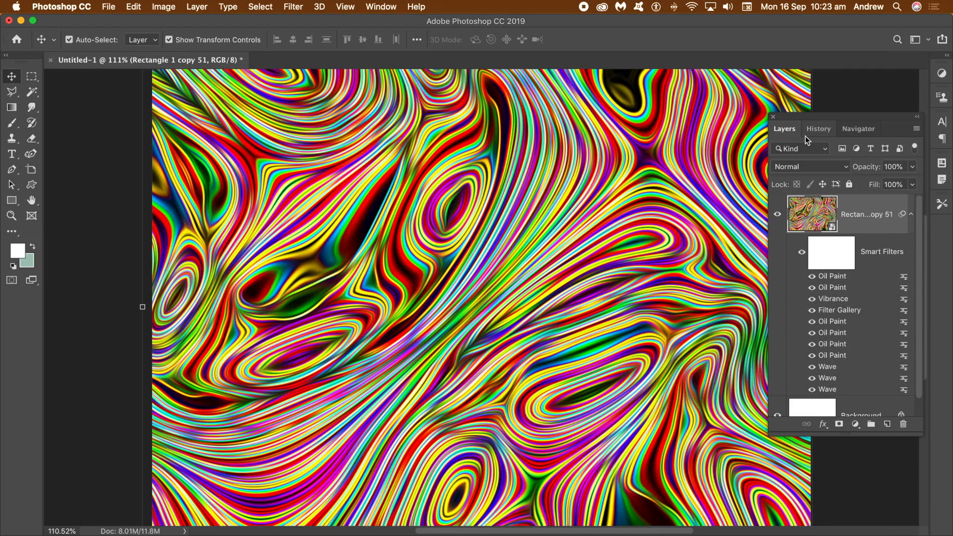
left_click(164, 7)
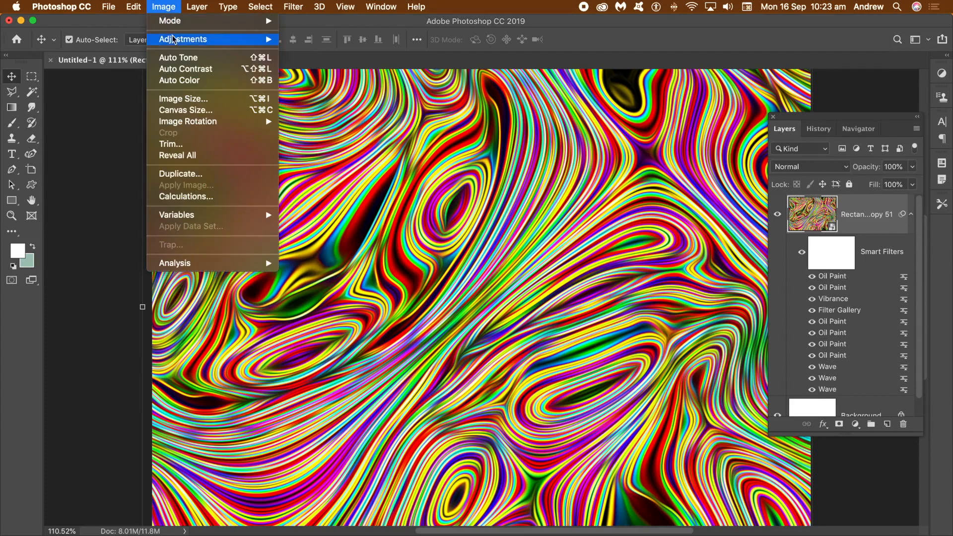
mouse_move(172, 39)
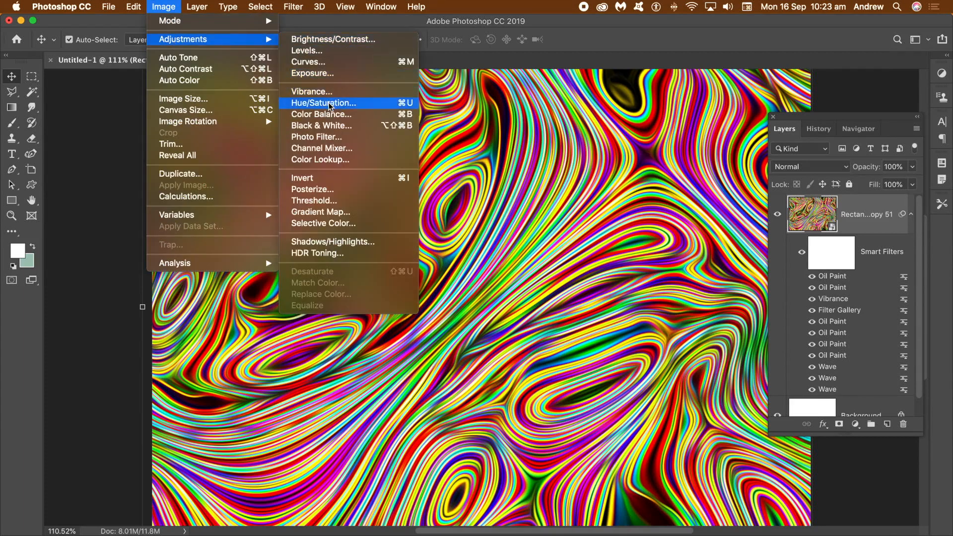
left_click(325, 159)
left_click(452, 180)
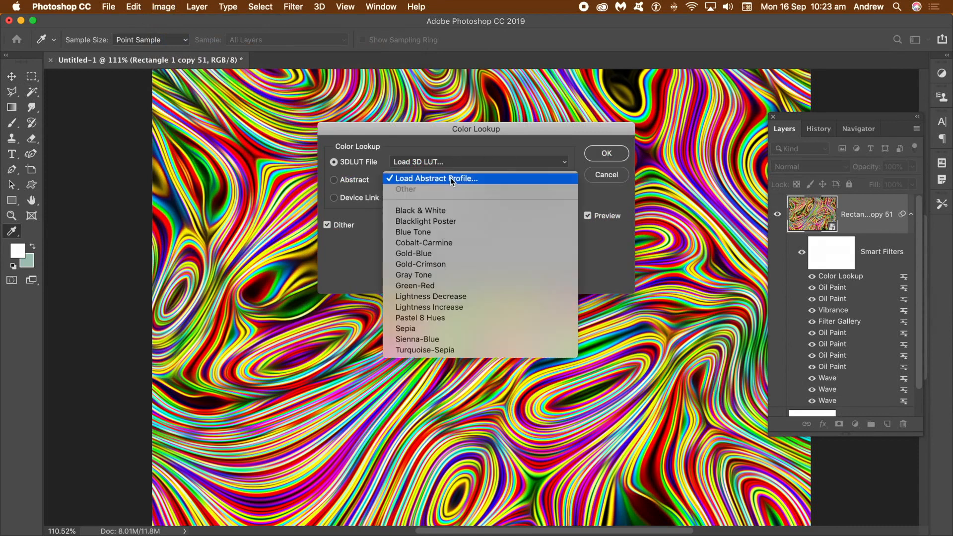
left_click(435, 235)
- Switch the Color Lookup's abstract profile to Gold-Blue
left_click_drag(405, 132, 711, 132)
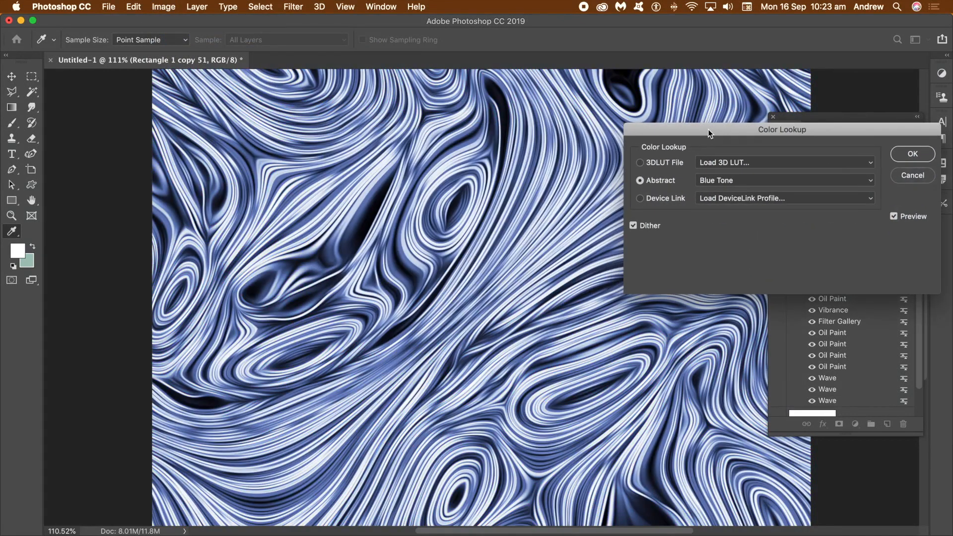
left_click(739, 180)
left_click(733, 201)
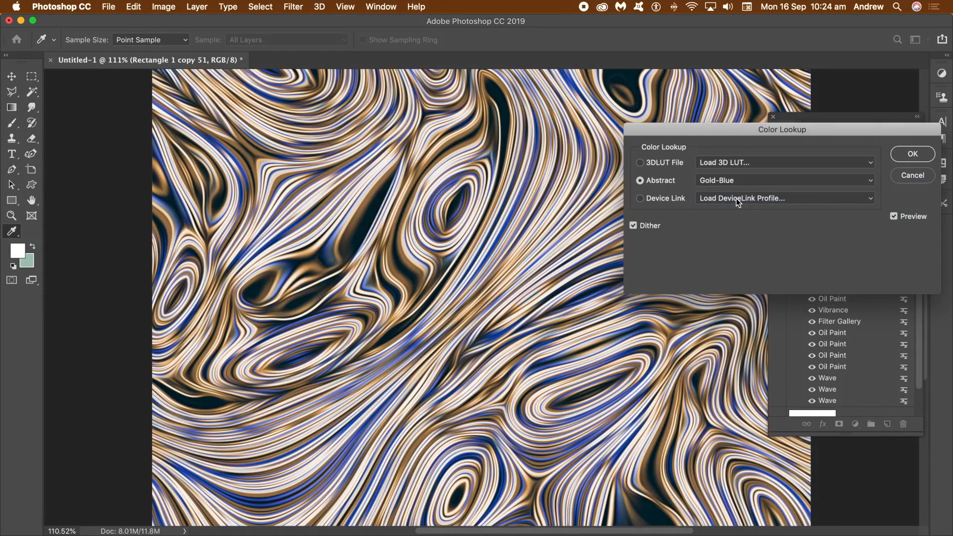
- Try the DropBlues.3DL, NightFromDay.CUBE, Soft_Warming.look and TealOrangePlusContrast.3DL files as the Color Lookup's 3D LUT
left_click(739, 164)
left_click(737, 256)
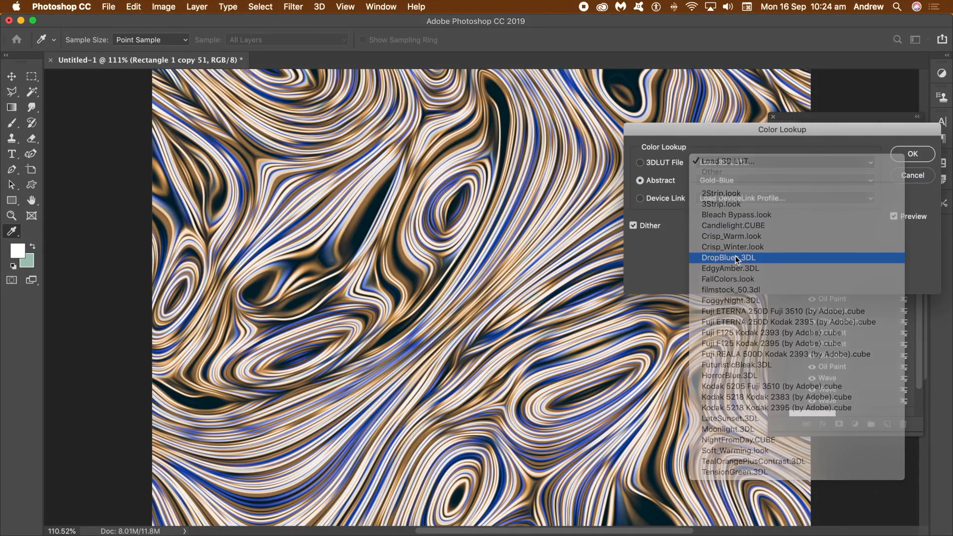
left_click(747, 162)
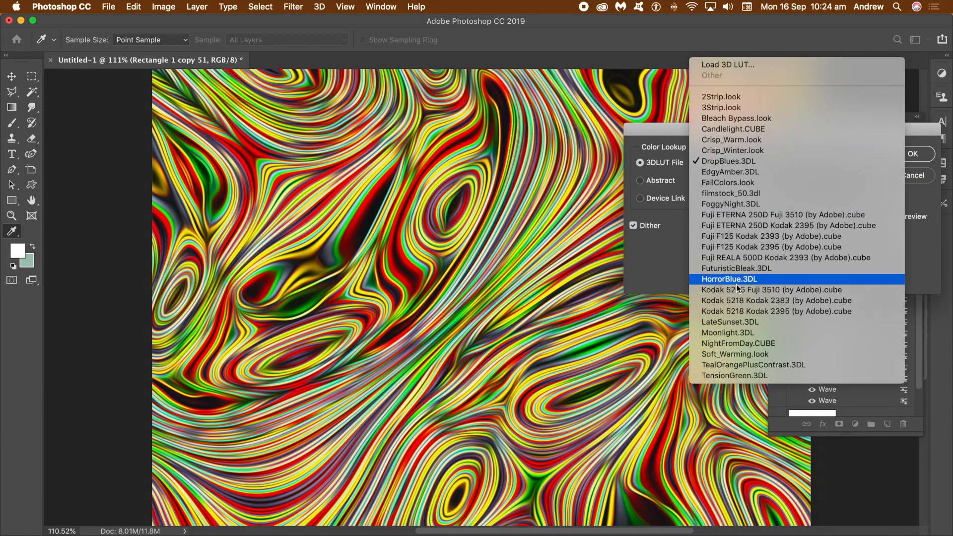
left_click(727, 343)
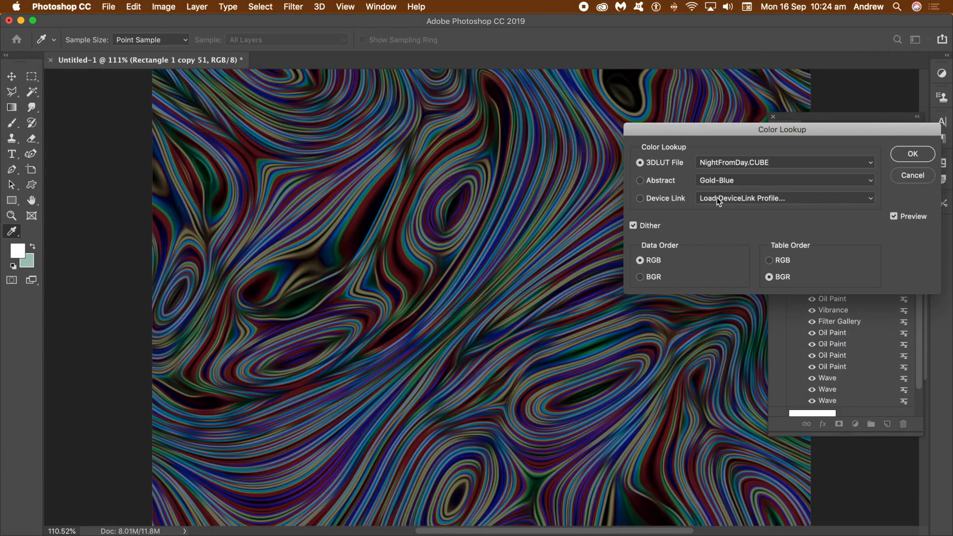
left_click(732, 162)
left_click(730, 171)
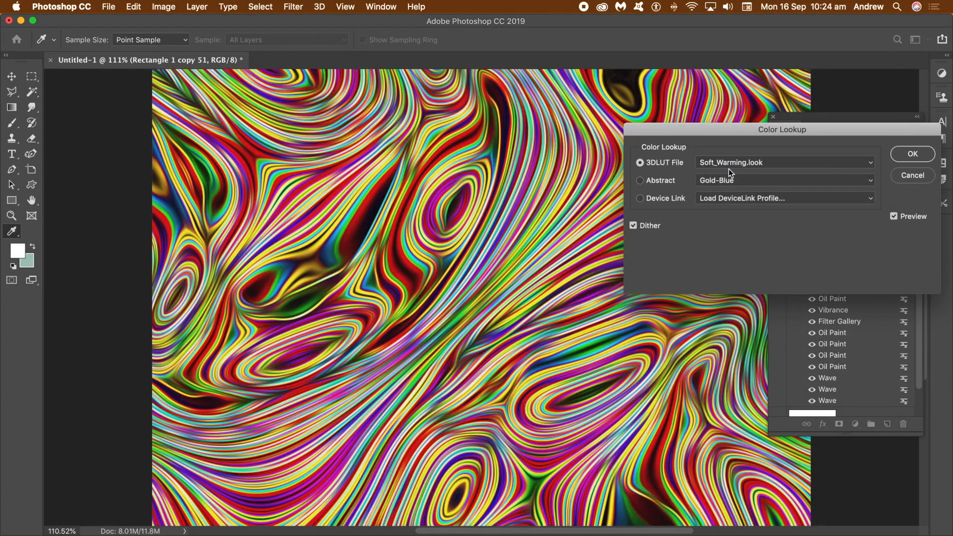
left_click(742, 164)
left_click(742, 172)
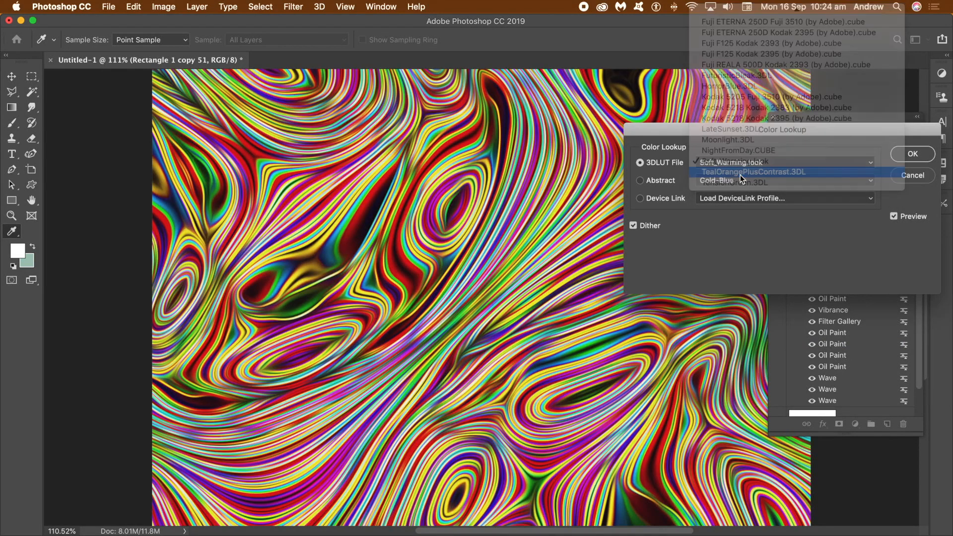
- Switch the Color Lookup to the Sepia abstract profile and confirm the dialog
left_click(743, 182)
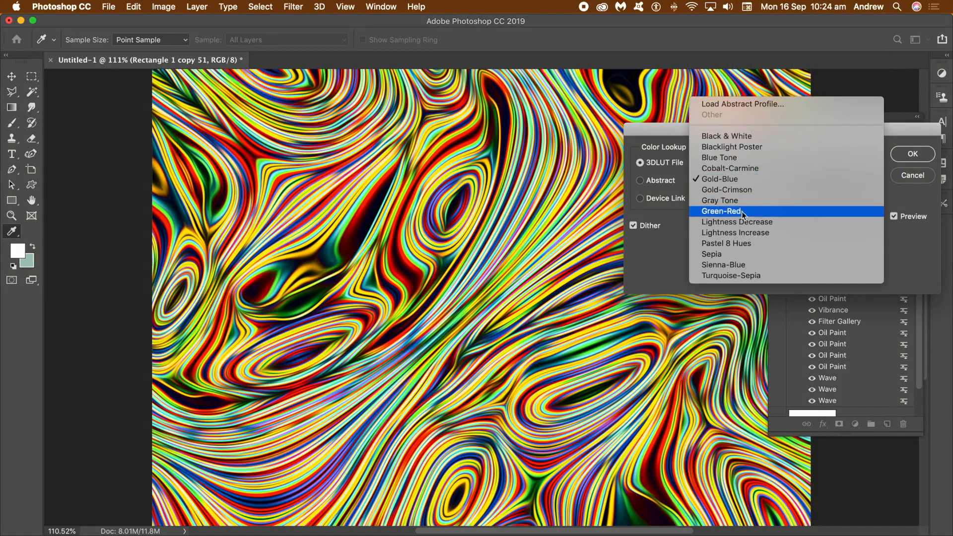
left_click(723, 255)
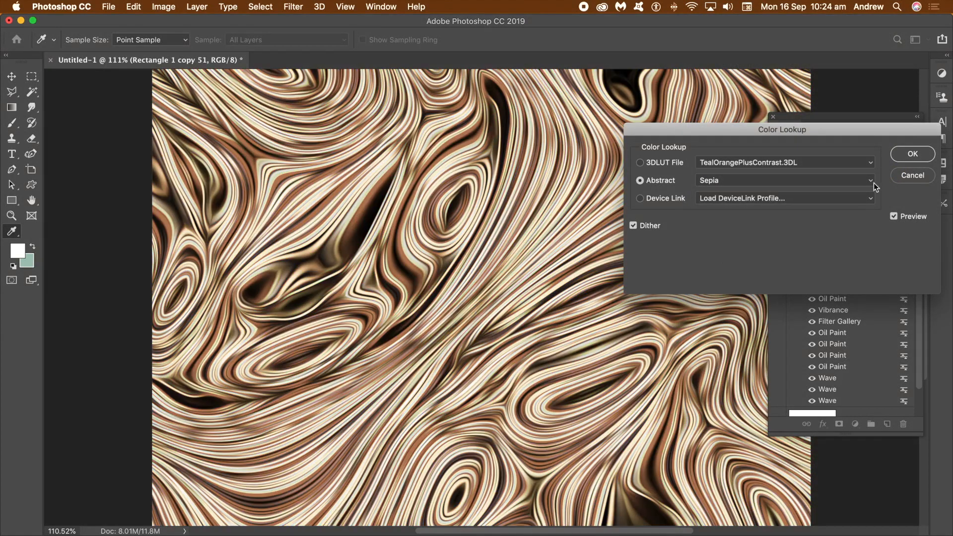
left_click(912, 155)
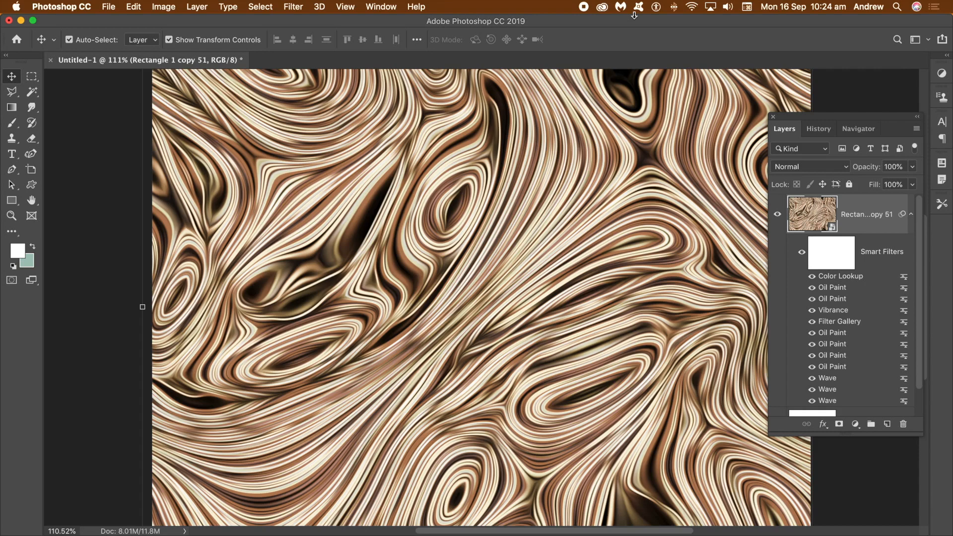
- Flatten the image and reapply the last Oil Paint filter twice to the flattened result
left_click(197, 7)
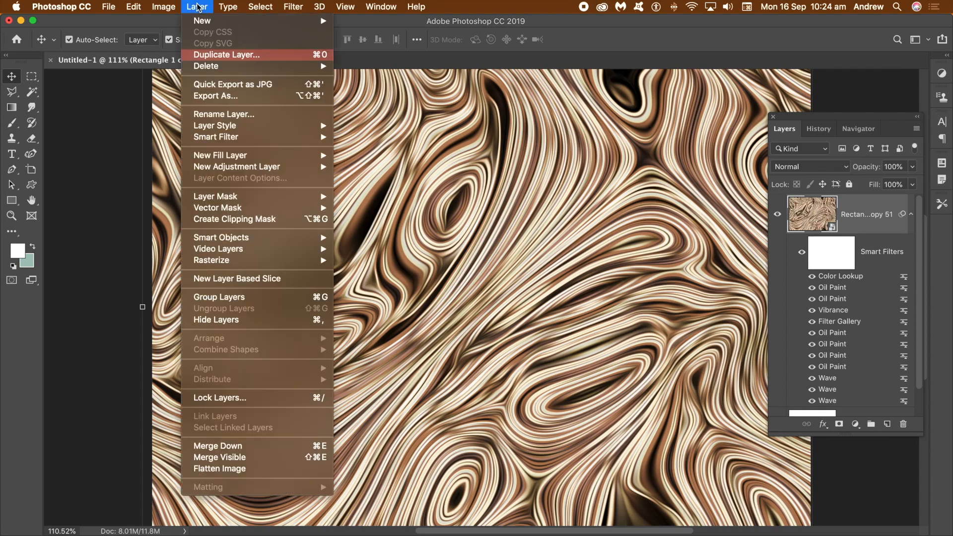
left_click(224, 471)
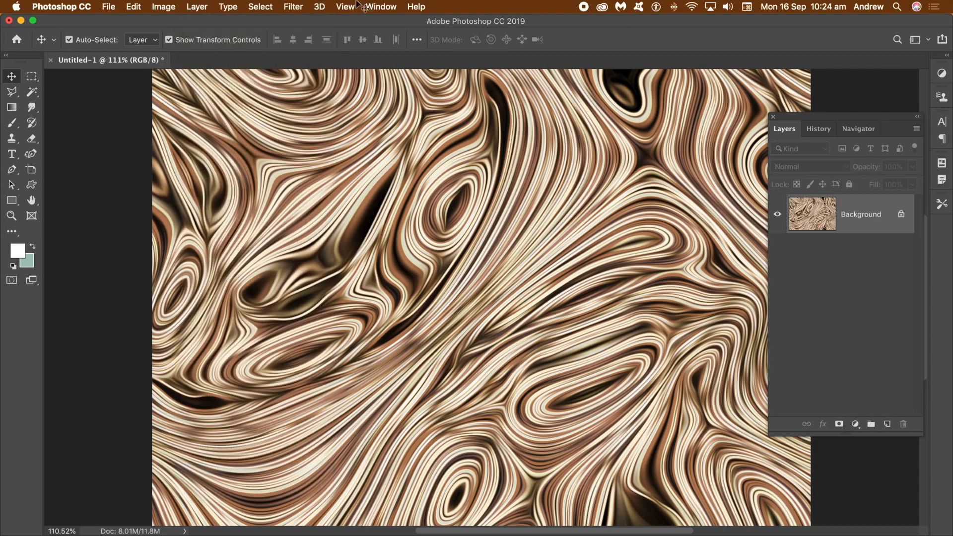
left_click(294, 7)
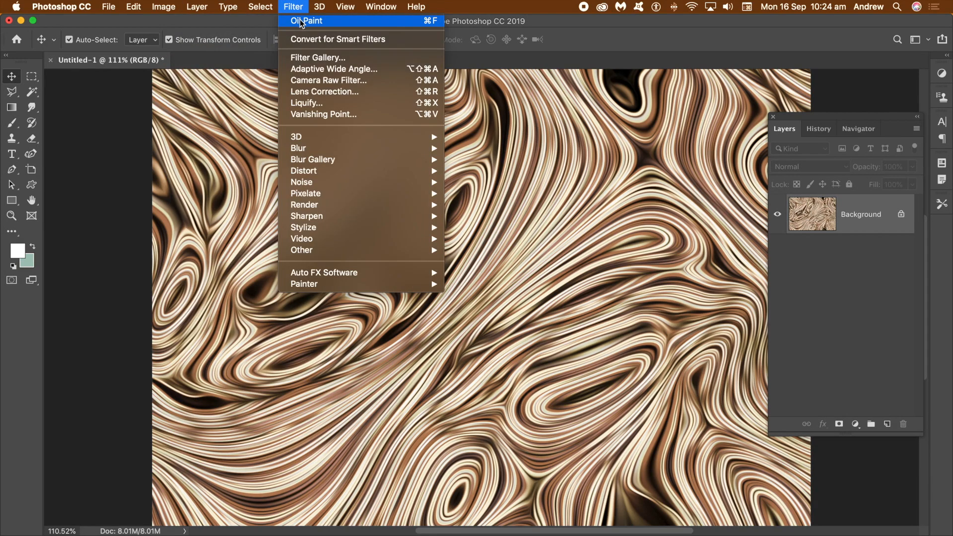
left_click(302, 23)
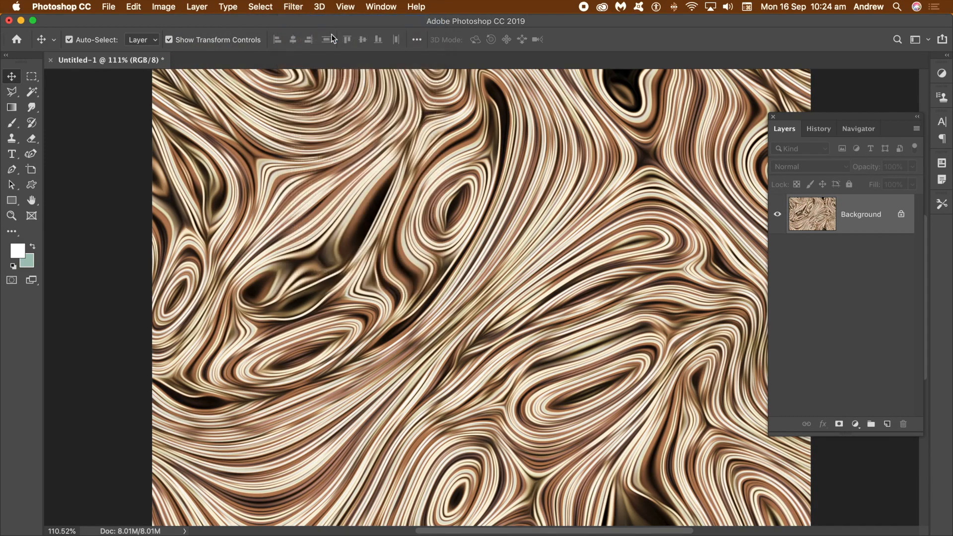
left_click(293, 7)
left_click(303, 22)
left_click(381, 7)
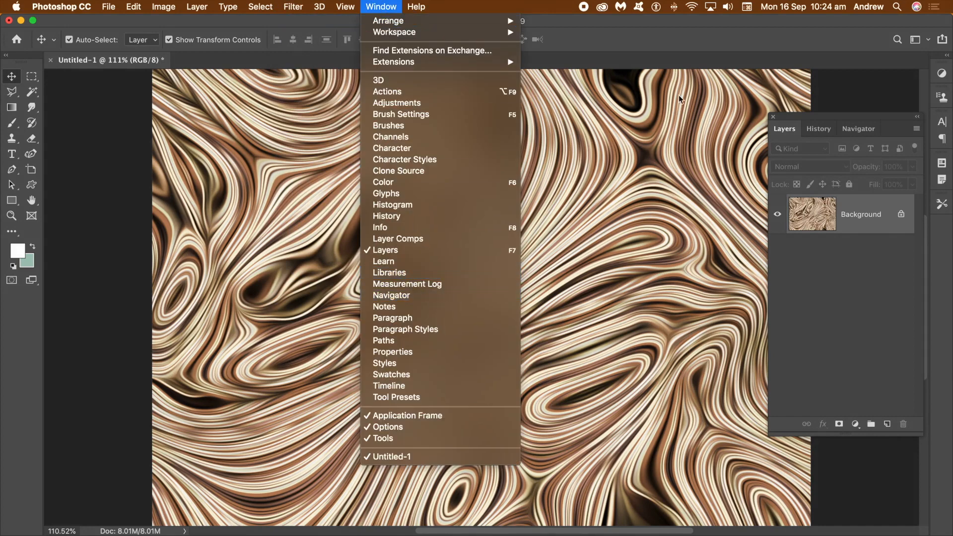
left_click(620, 26)
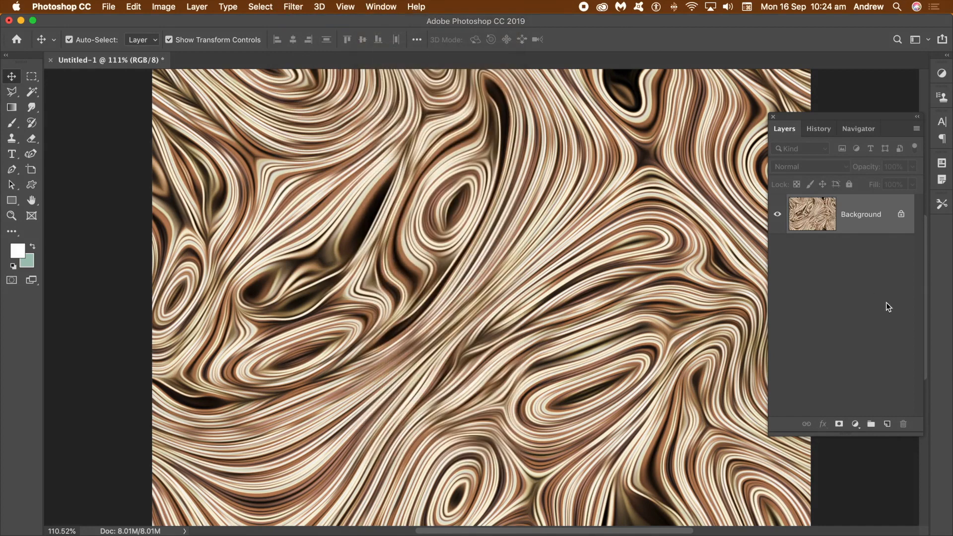